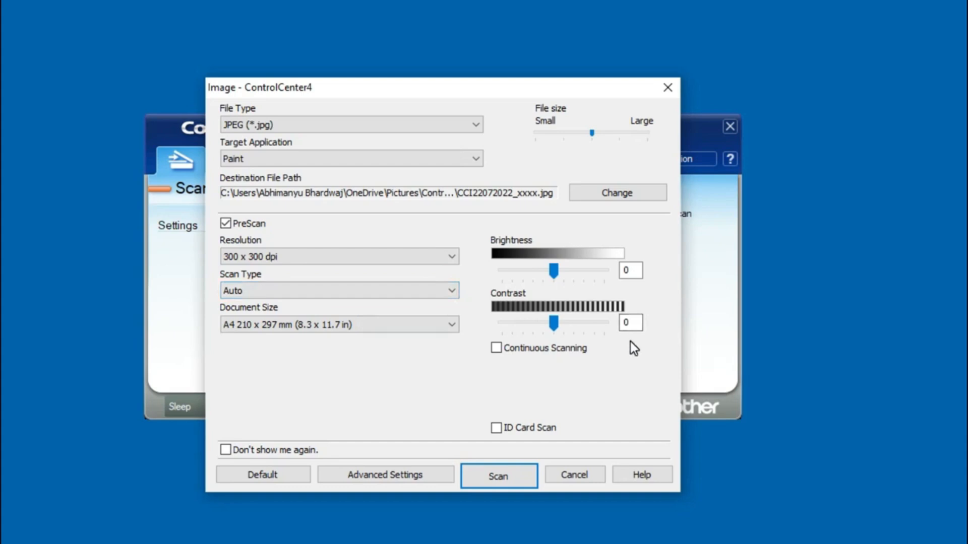
# Accept the JPEG image scan settings and run a prescan of the A4 document at 300 x 300 dpi.
pyautogui.click(514, 473)
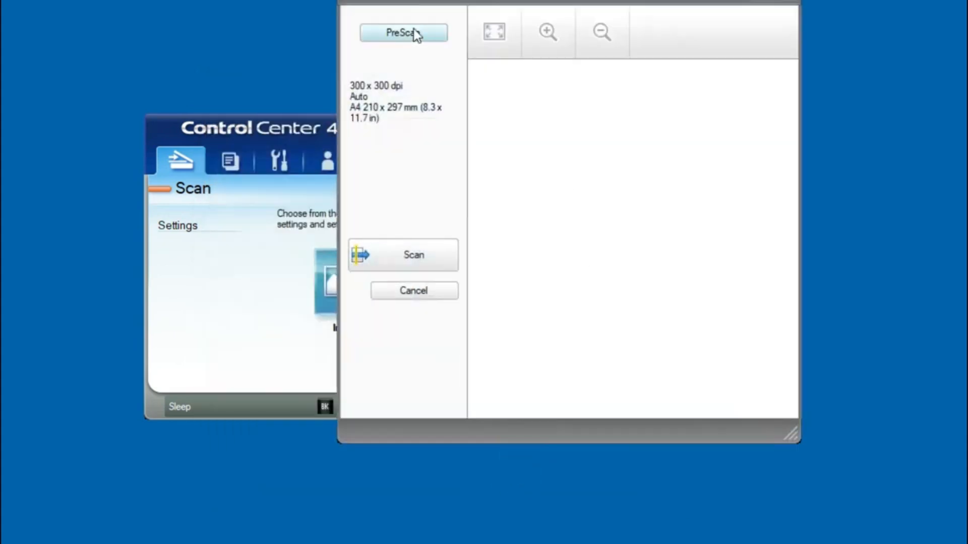
pyautogui.click(406, 31)
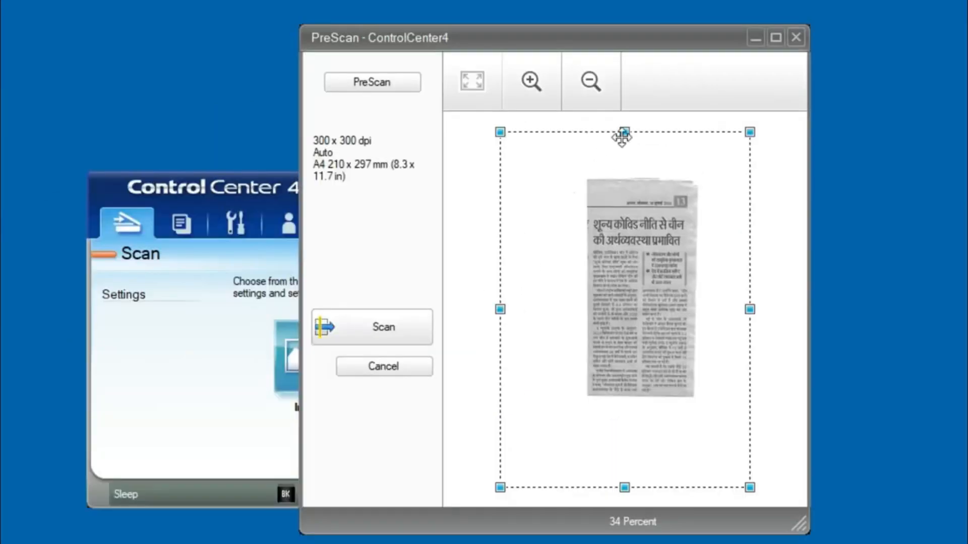
# Fit the scan area to all four edges of the newspaper clipping in the preview and scan it.
pyautogui.moveTo(632, 78); pyautogui.dragTo(634, 107)
pyautogui.moveTo(626, 164); pyautogui.dragTo(627, 183)
pyautogui.moveTo(749, 335); pyautogui.dragTo(696, 335)
pyautogui.moveTo(499, 334); pyautogui.dragTo(587, 334)
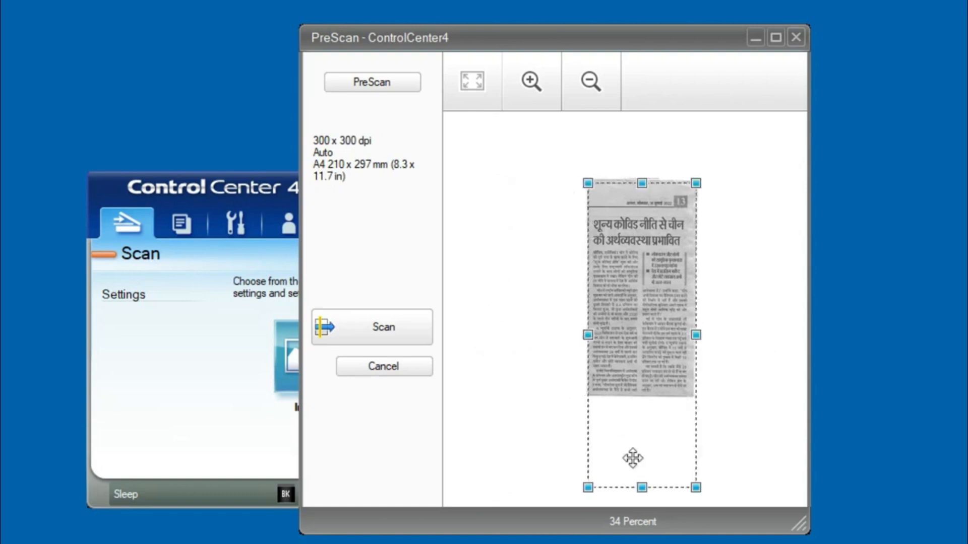
pyautogui.moveTo(642, 486); pyautogui.dragTo(642, 396)
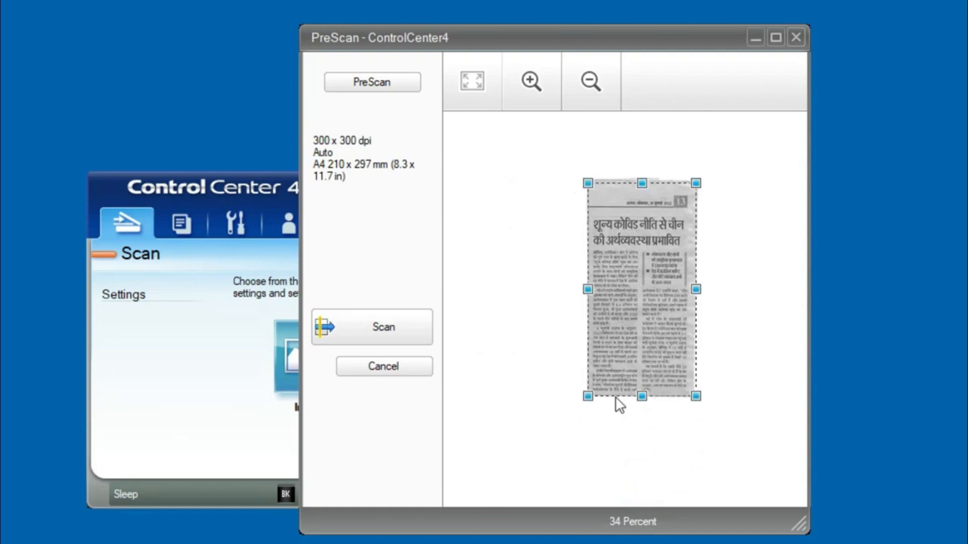
pyautogui.click(406, 327)
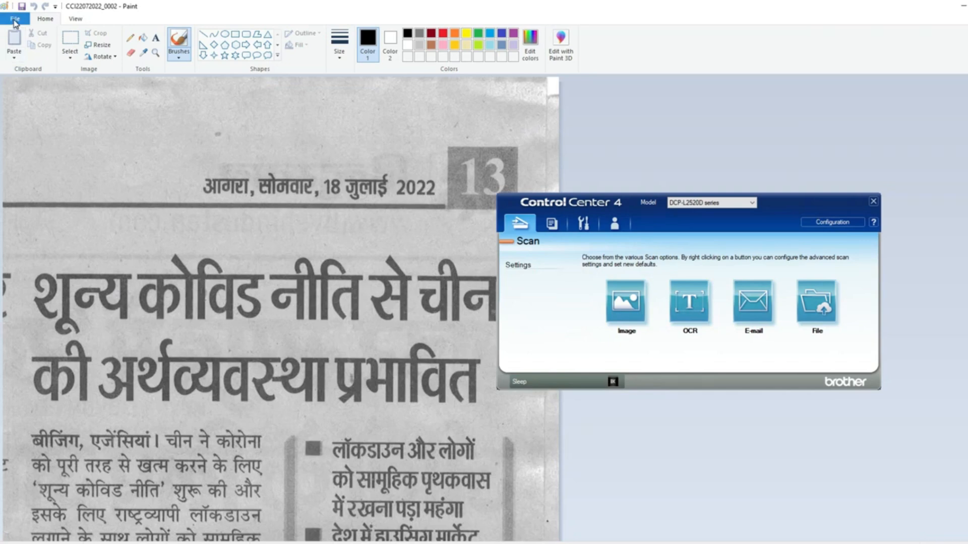
# Finish with the scanned image in Paint, switch to Word and create a blank document.
pyautogui.click(15, 22)
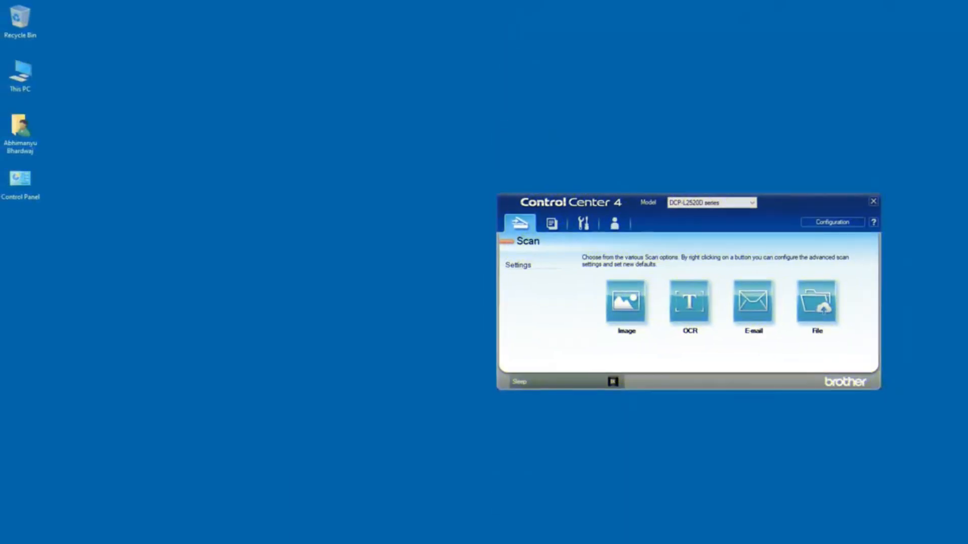
pyautogui.click(86, 543)
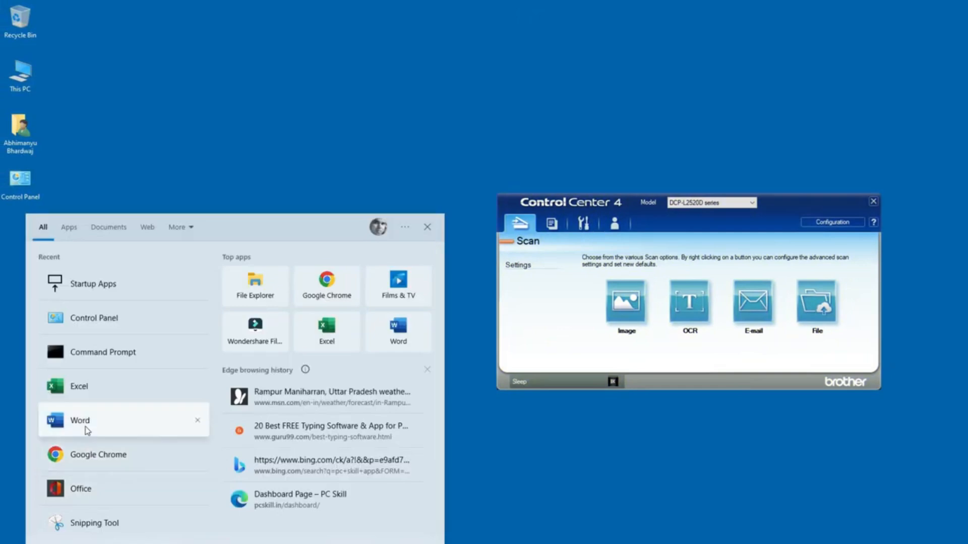
pyautogui.click(87, 431)
pyautogui.click(147, 115)
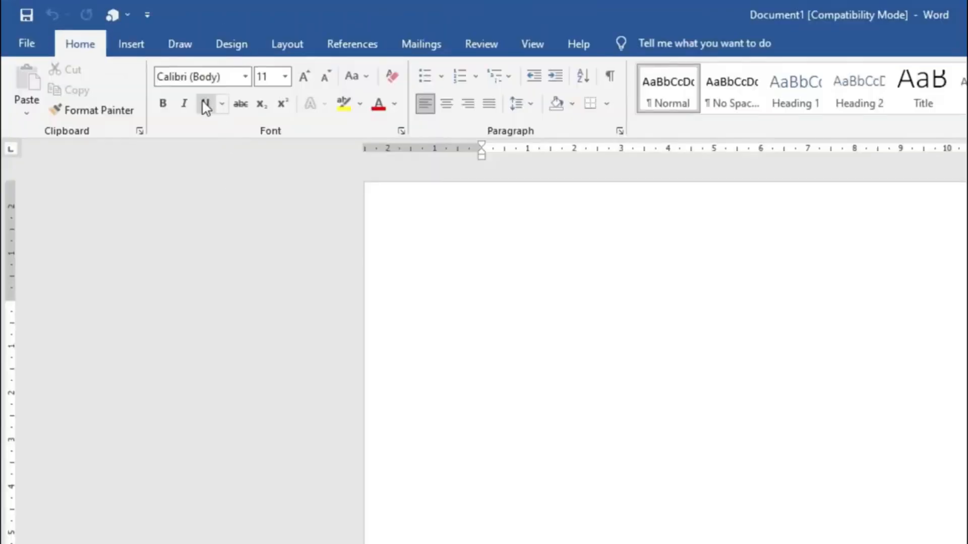
# Insert the scanned newspaper clipping picture from the Downloads folder into the document.
pyautogui.click(134, 45)
pyautogui.click(204, 115)
pyautogui.click(237, 155)
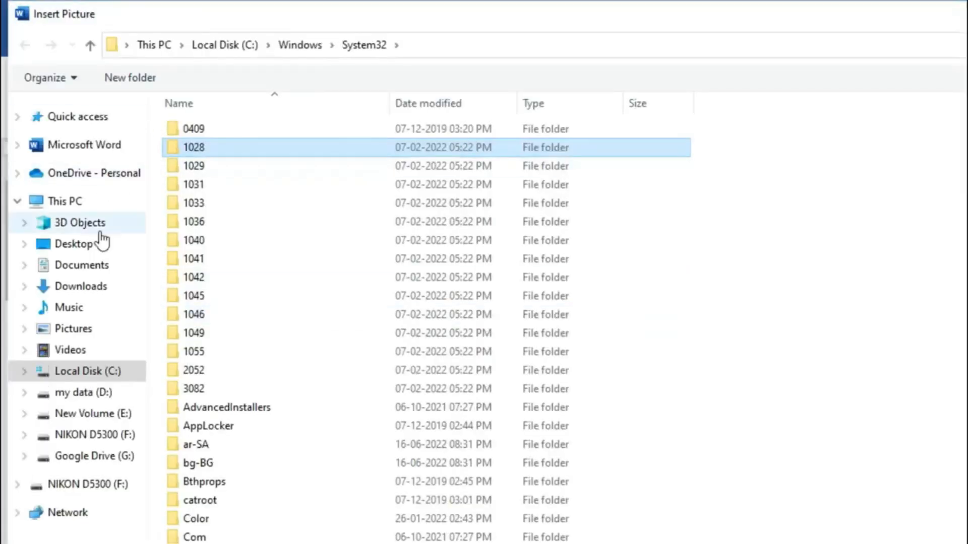
pyautogui.click(93, 291)
pyautogui.doubleClick(372, 202)
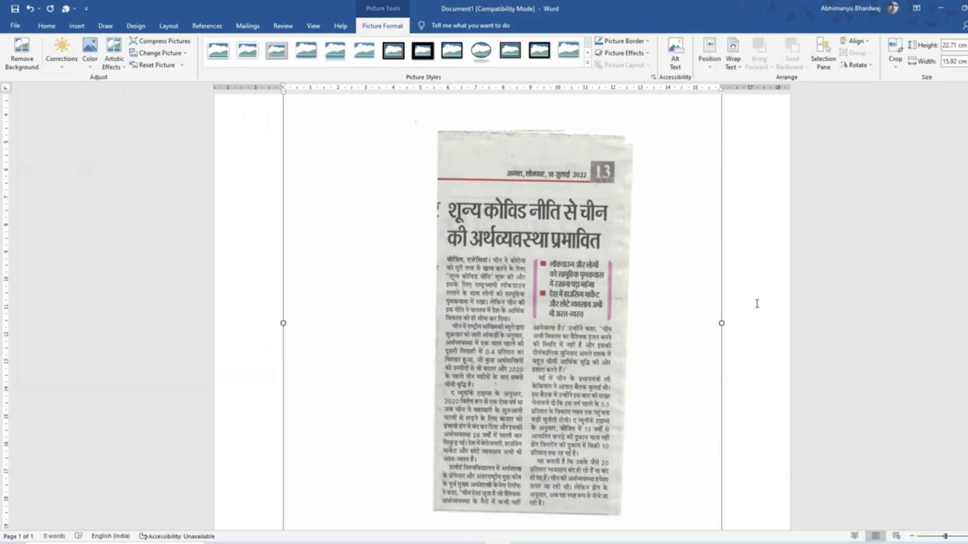
# Open the Format Picture settings for the inserted scan and expand its Crop options.
pyautogui.scroll(-3, 757, 303)
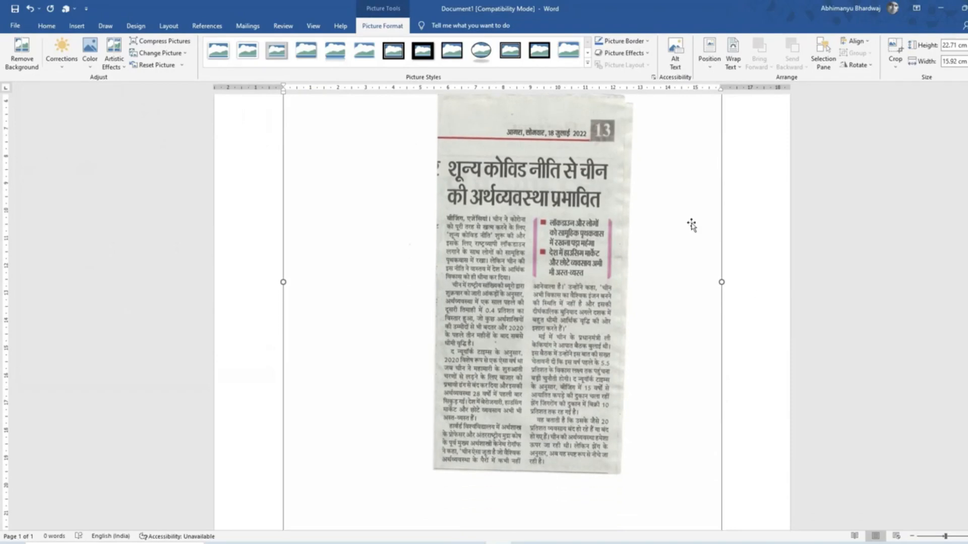
pyautogui.scroll(3, 573, 337)
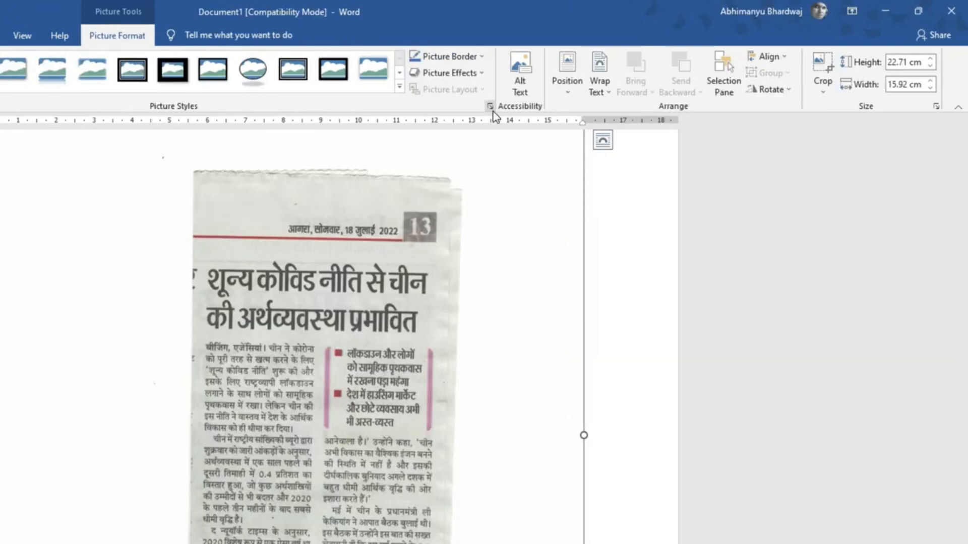
pyautogui.click(489, 107)
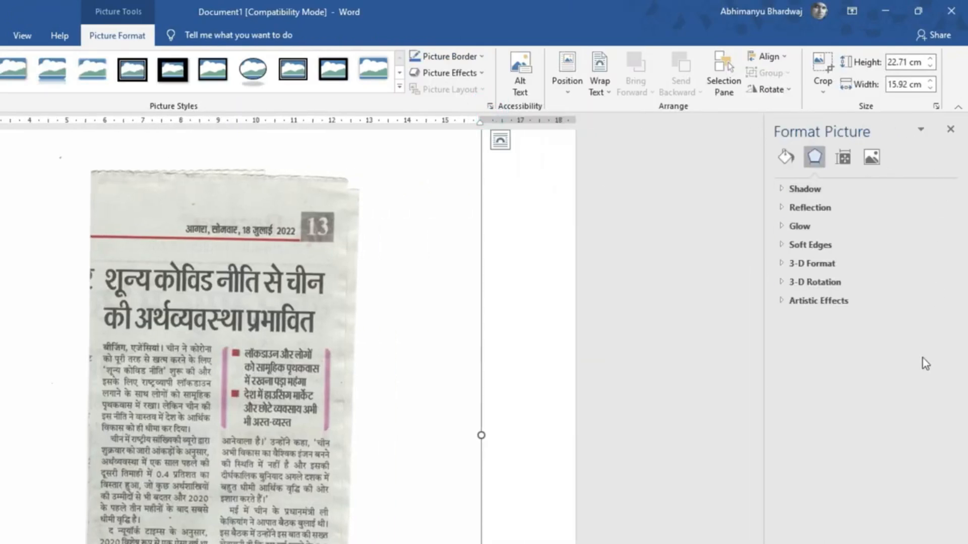
pyautogui.click(871, 157)
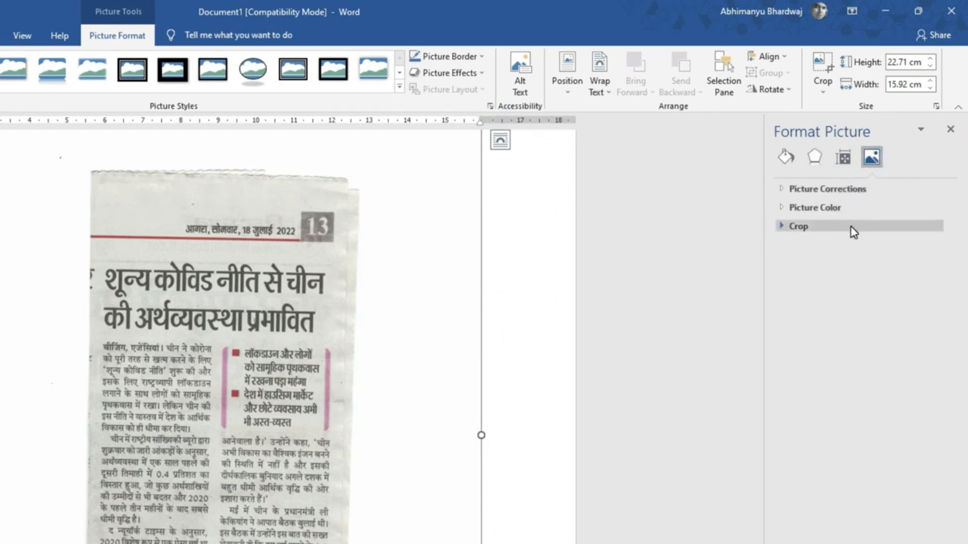
pyautogui.click(782, 226)
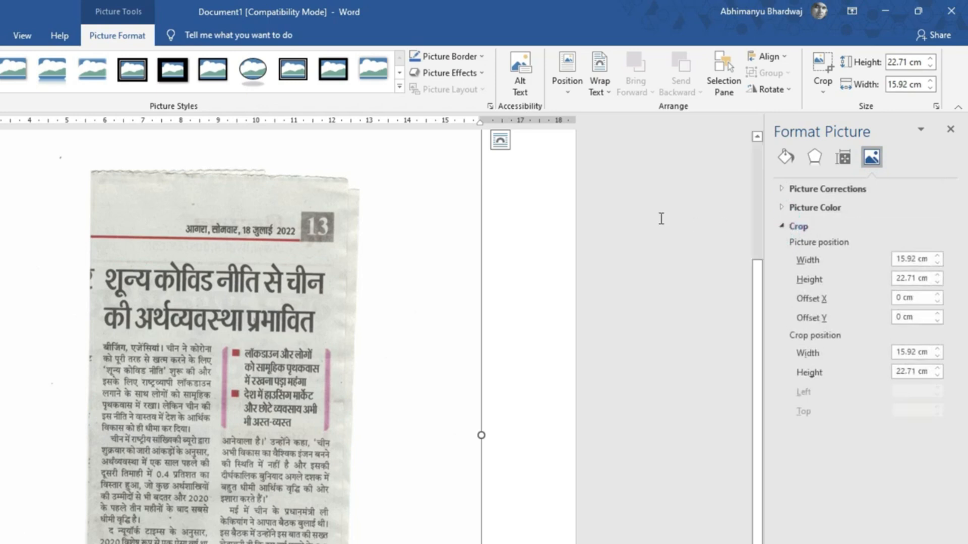
# Crop the picture on all four sides to the edges of the newspaper clipping, removing the blank margins.
pyautogui.click(823, 70)
pyautogui.moveTo(481, 434); pyautogui.dragTo(346, 435)
pyautogui.moveTo(0, 436); pyautogui.dragTo(93, 454)
pyautogui.scroll(3, 80, 284)
pyautogui.moveTo(369, 74); pyautogui.dragTo(373, 257)
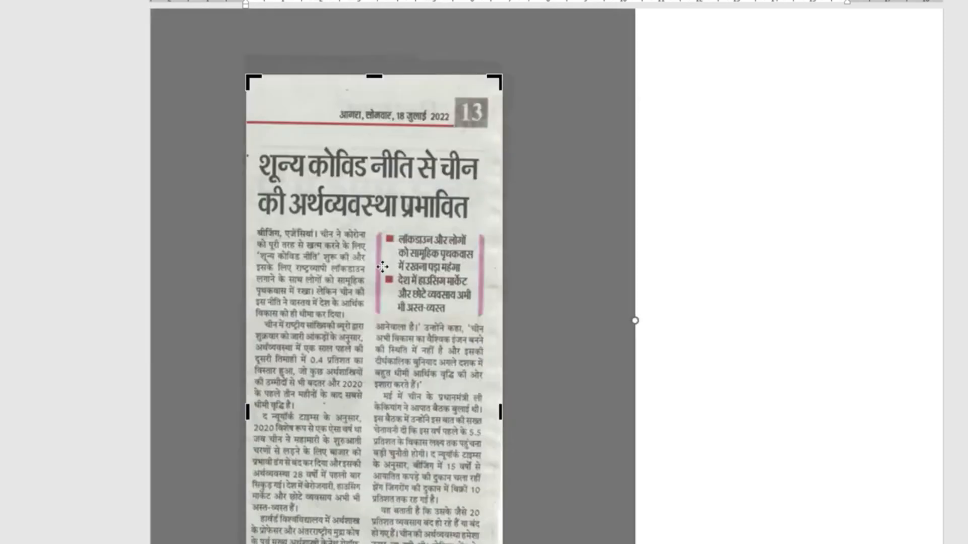
pyautogui.scroll(-8, 383, 267)
pyautogui.moveTo(372, 372); pyautogui.dragTo(376, 198)
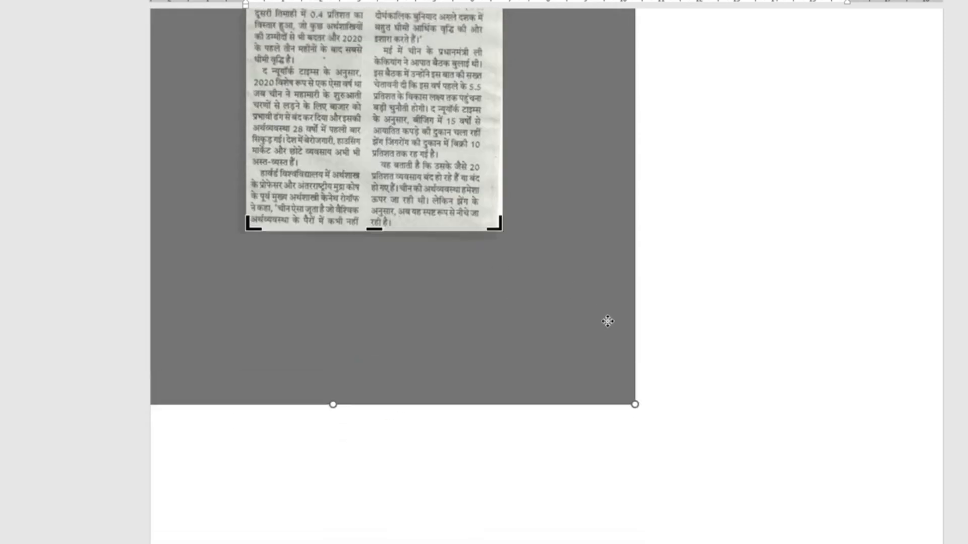
pyautogui.click(866, 250)
# Enlarge the cropped clipping proportionally to about 17.3 cm high and 8.83 cm wide.
pyautogui.click(405, 152)
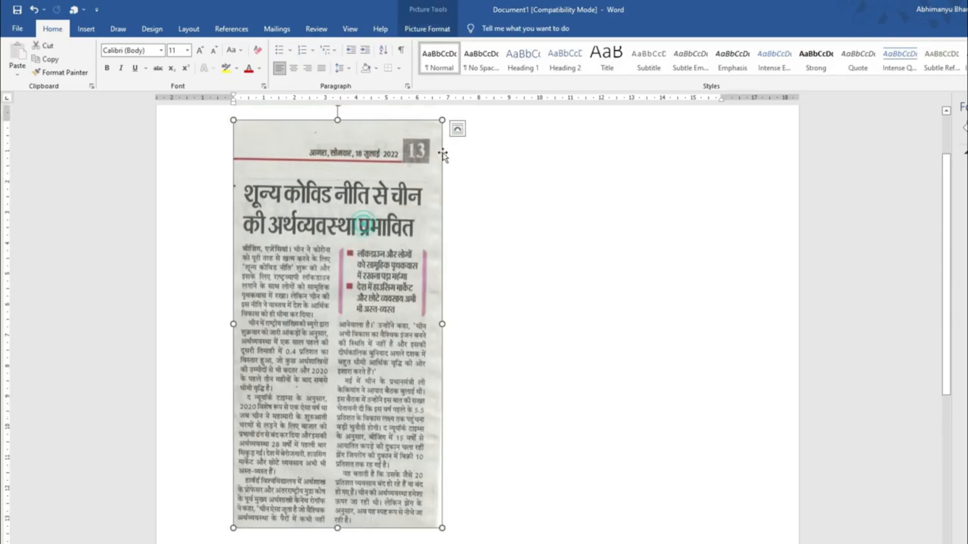
pyautogui.moveTo(442, 528); pyautogui.dragTo(505, 543)
pyautogui.scroll(-5, 707, 421)
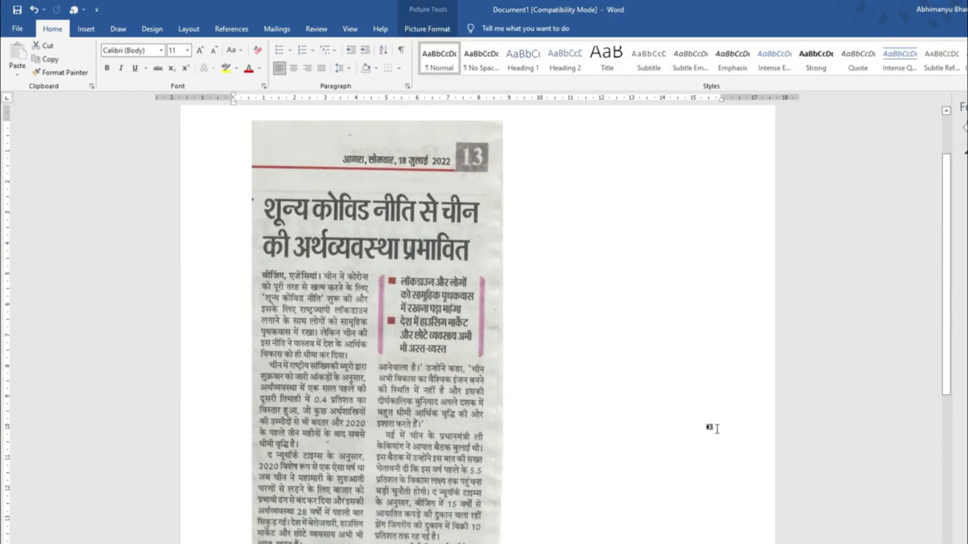
# Position the clipping in the middle centre of the page with text wrapping.
pyautogui.click(469, 330)
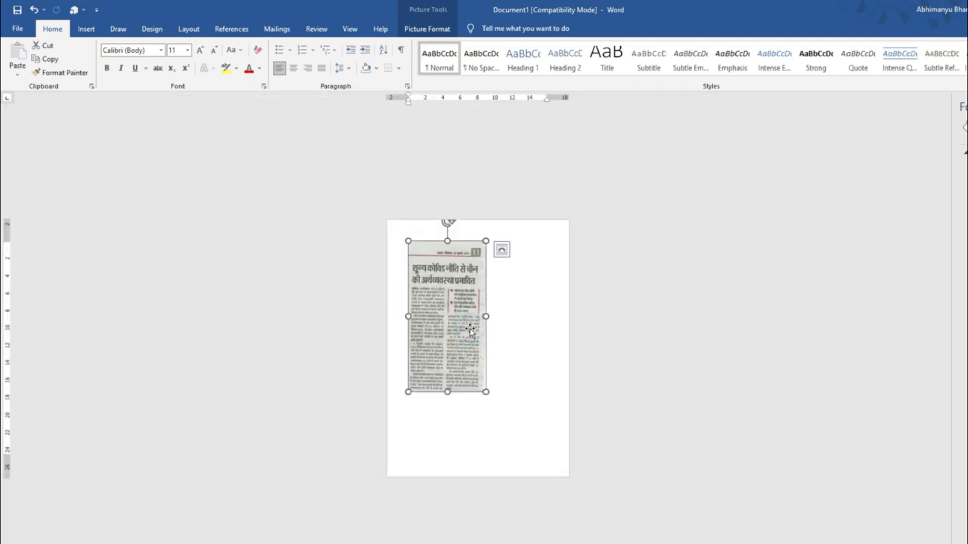
pyautogui.click(424, 28)
pyautogui.click(802, 70)
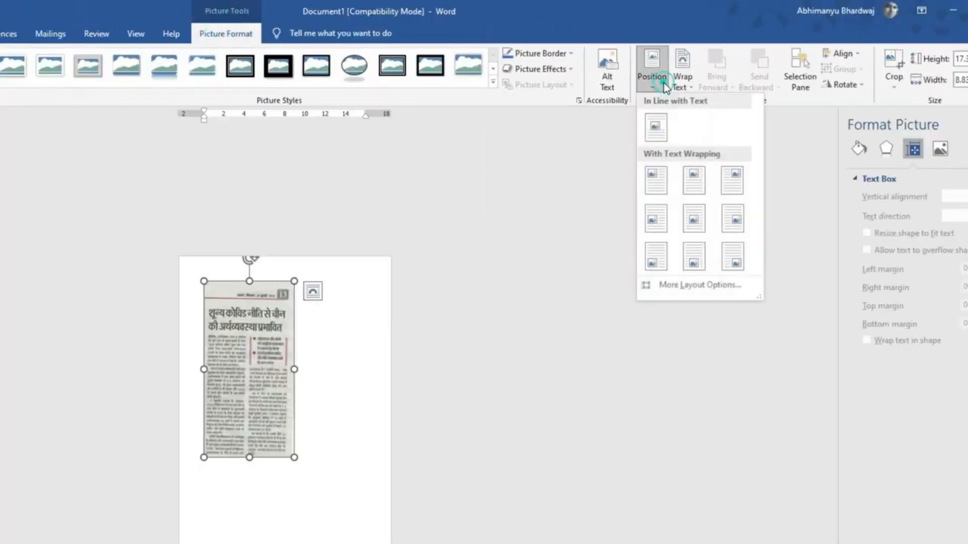
pyautogui.click(700, 225)
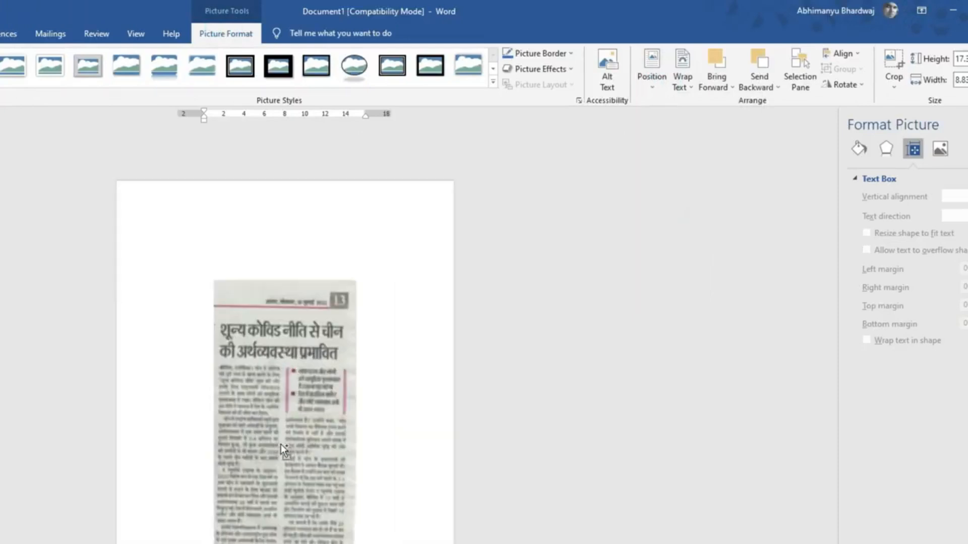
# Set the picture's sharpness to 50% in the Picture Corrections.
pyautogui.scroll(7, 281, 444)
pyautogui.scroll(-3, 282, 444)
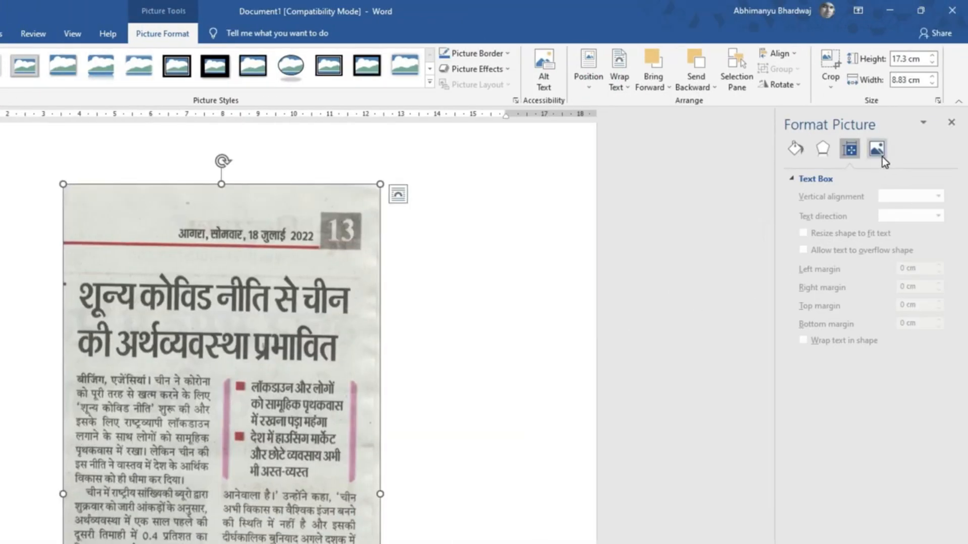
pyautogui.click(882, 157)
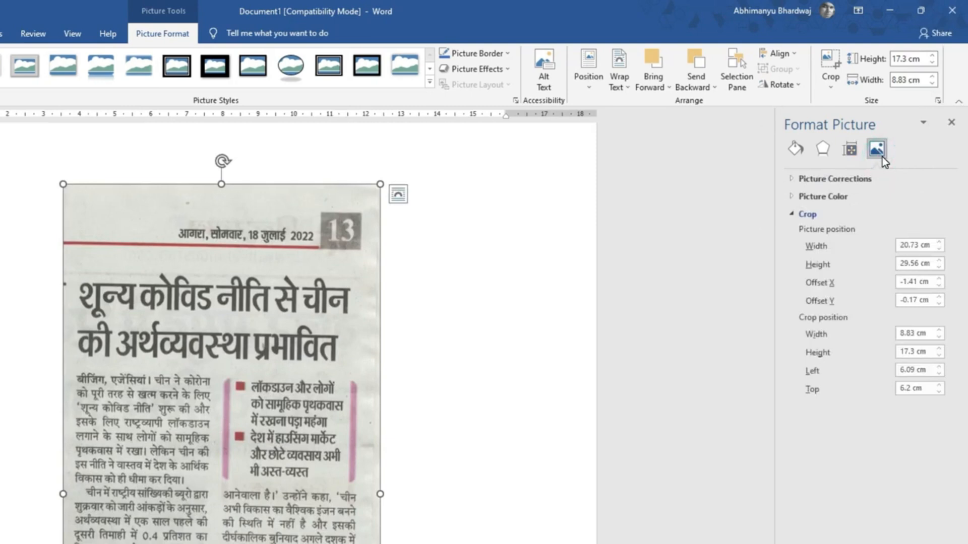
pyautogui.click(789, 180)
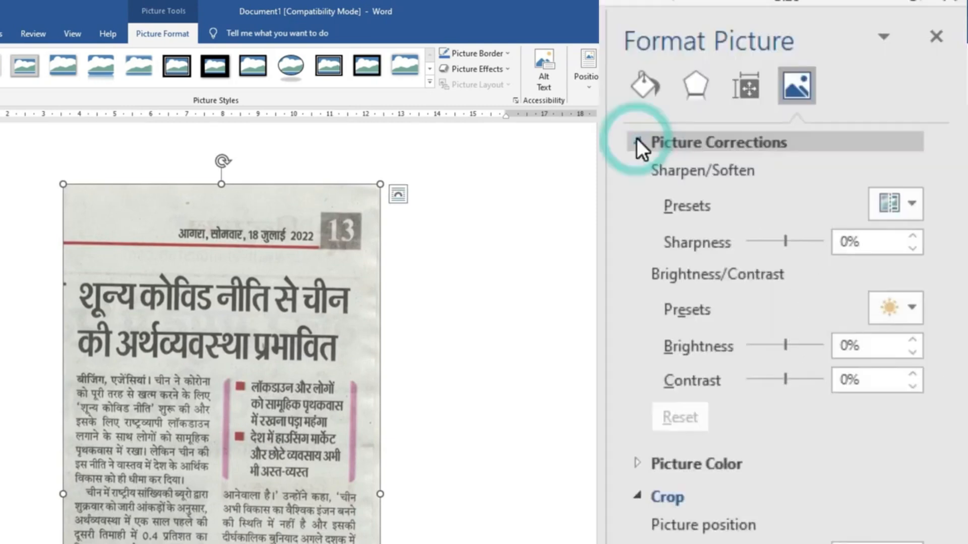
pyautogui.click(874, 242)
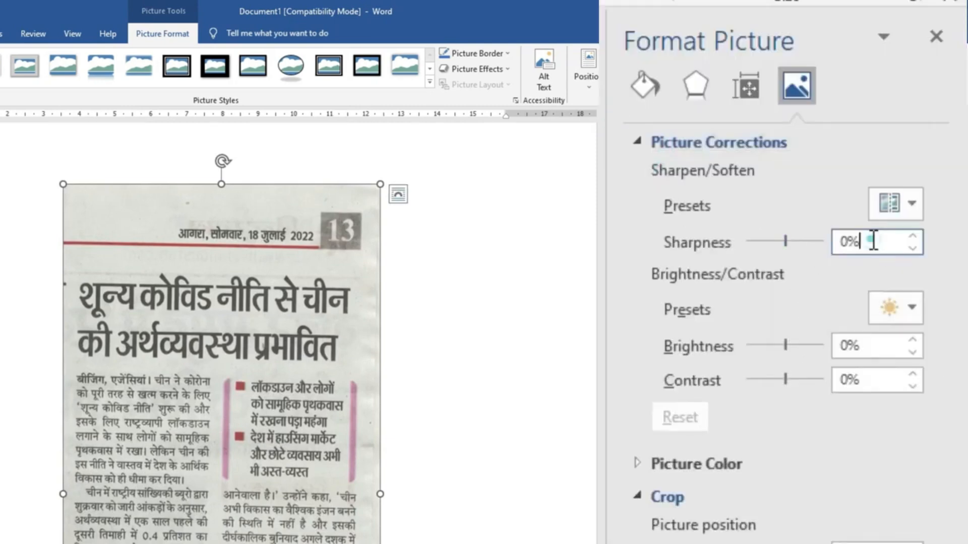
pyautogui.write('50')
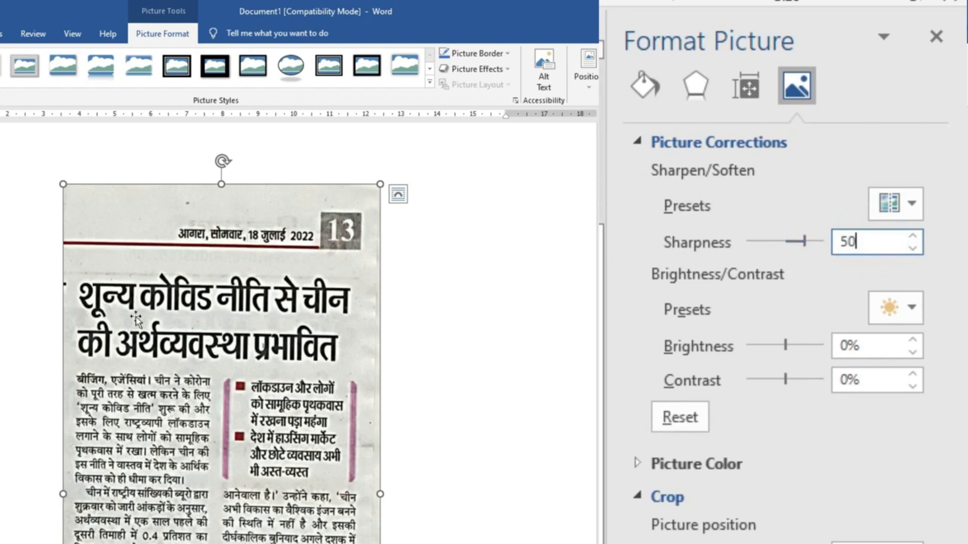
pyautogui.scroll(-3, 331, 501)
pyautogui.scroll(2, 332, 498)
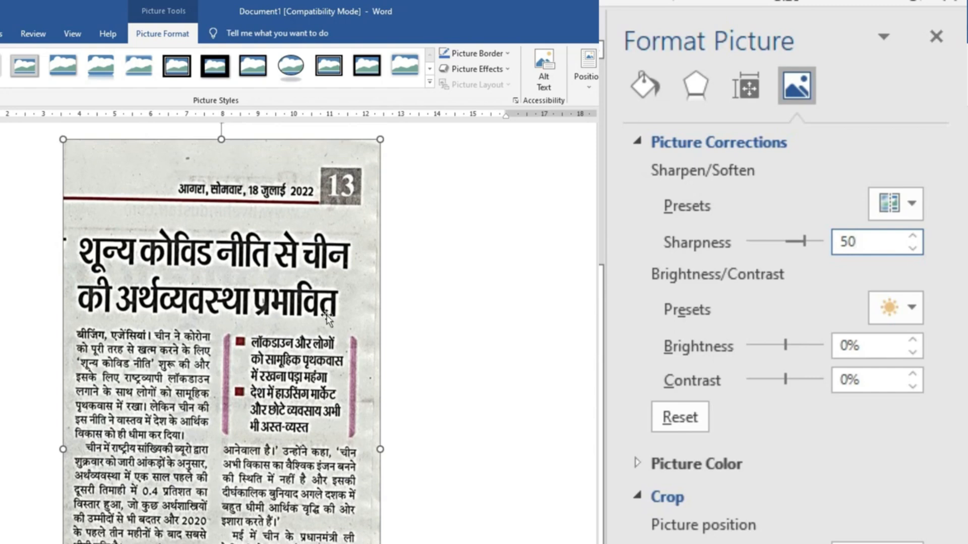
# Set the picture's brightness to 50% and its contrast to 50%.
pyautogui.click(857, 347)
pyautogui.doubleClick(876, 346)
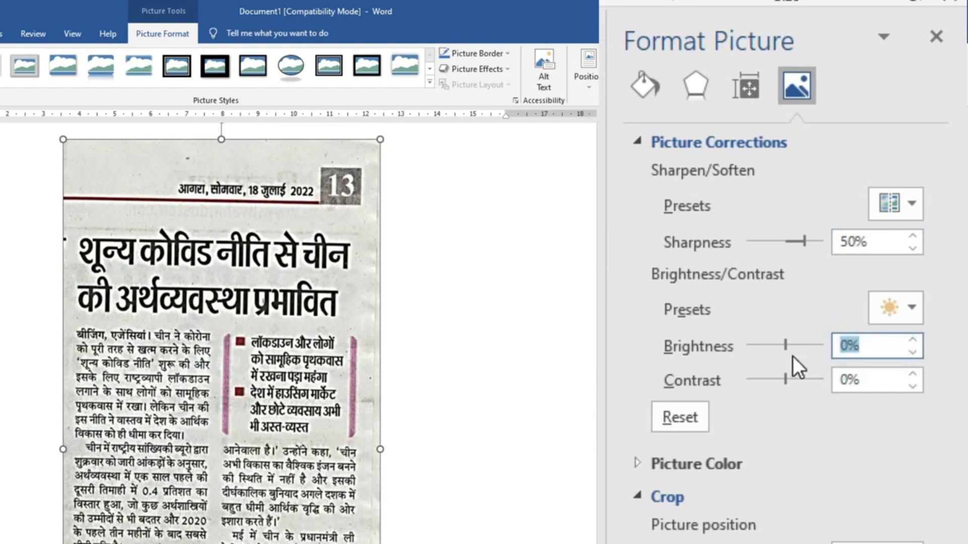
pyautogui.write('50')
pyautogui.doubleClick(853, 379)
pyautogui.write('50')
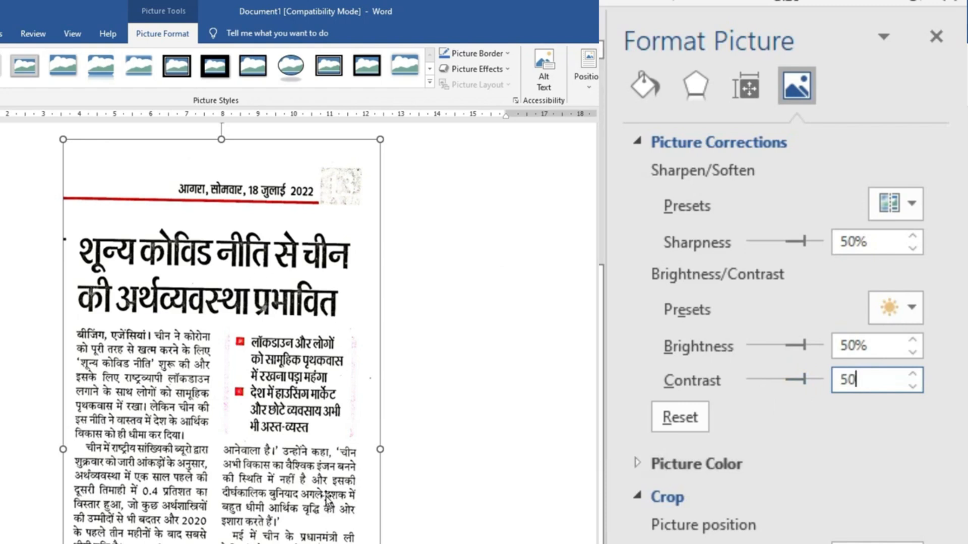
# Recolor the clipping with the Black and White: 50% preset under Picture Color.
pyautogui.scroll(-5, 639, 529)
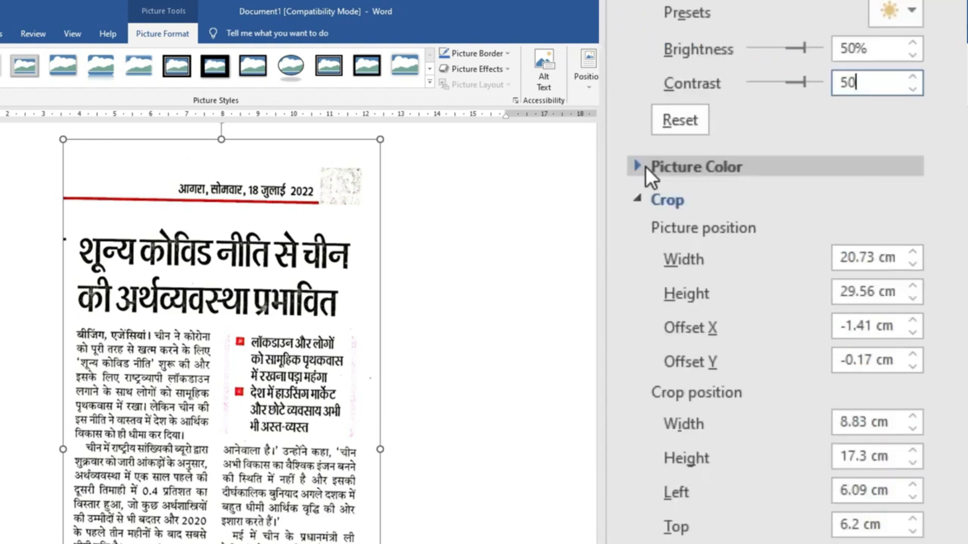
pyautogui.click(637, 164)
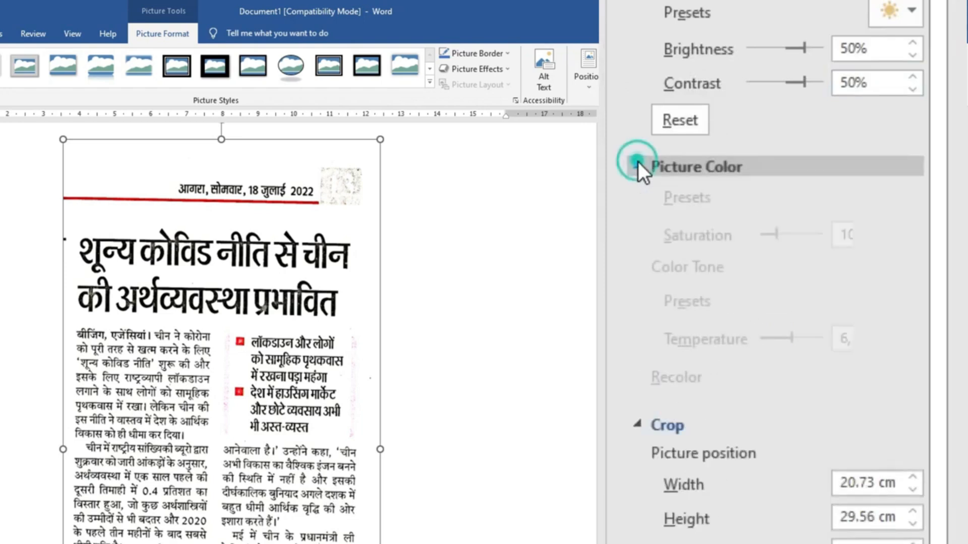
pyautogui.scroll(-2, 640, 169)
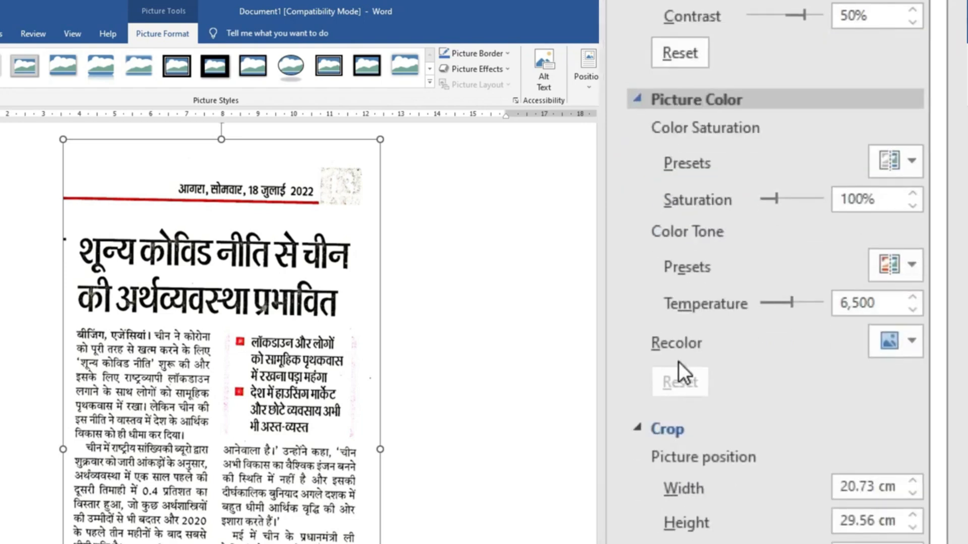
pyautogui.click(913, 343)
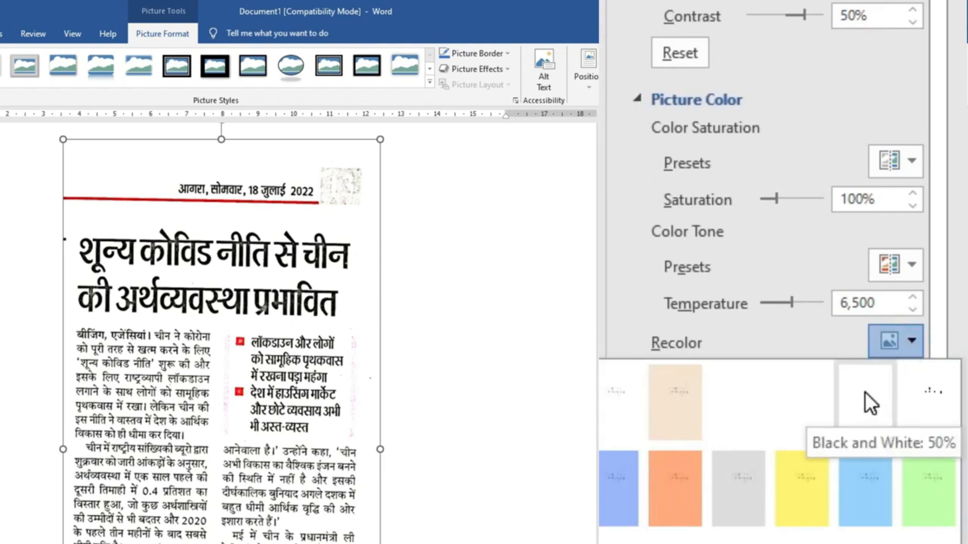
pyautogui.click(865, 392)
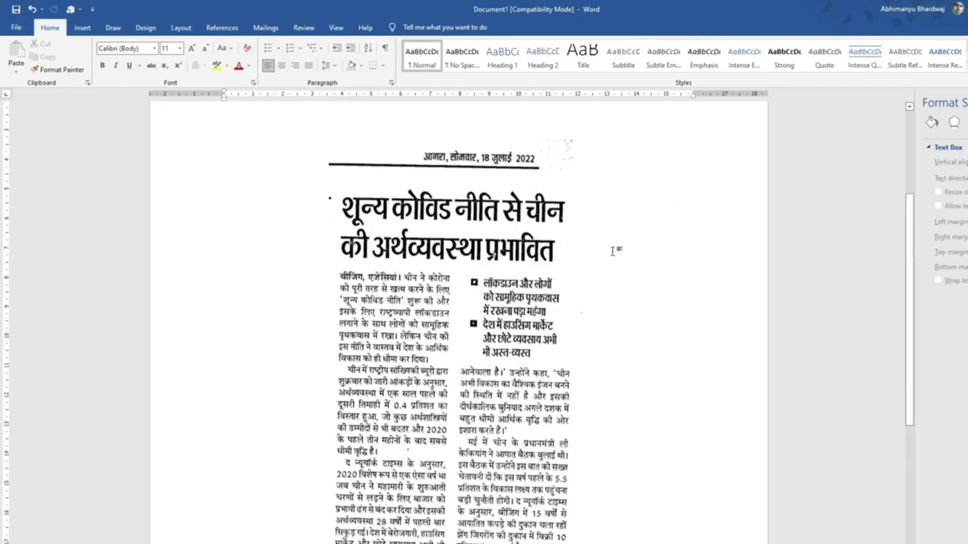
# Print one copy of the clipping document on A4 in portrait orientation with the Brother DCP-L2520D series printer.
pyautogui.scroll(-3, 630, 283)
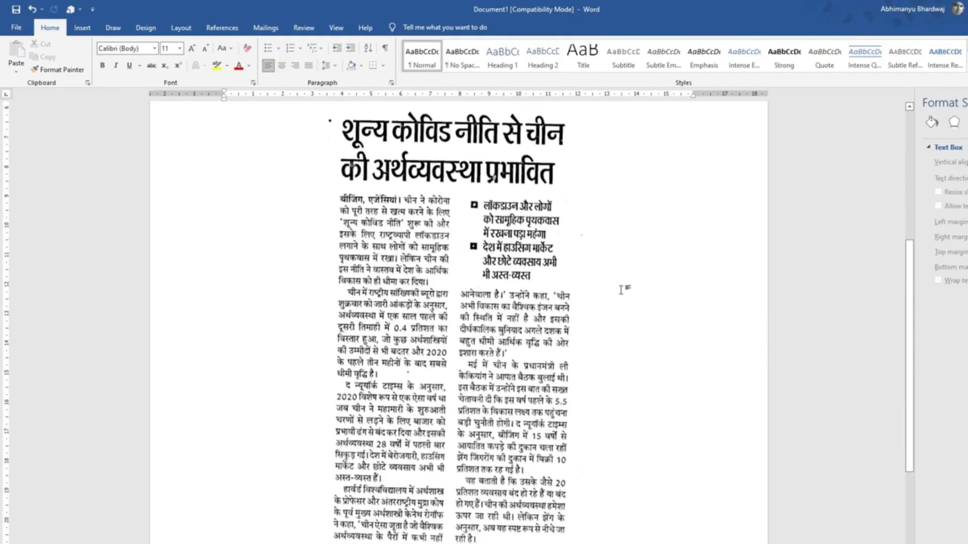
pyautogui.scroll(4, 627, 334)
pyautogui.click(603, 213)
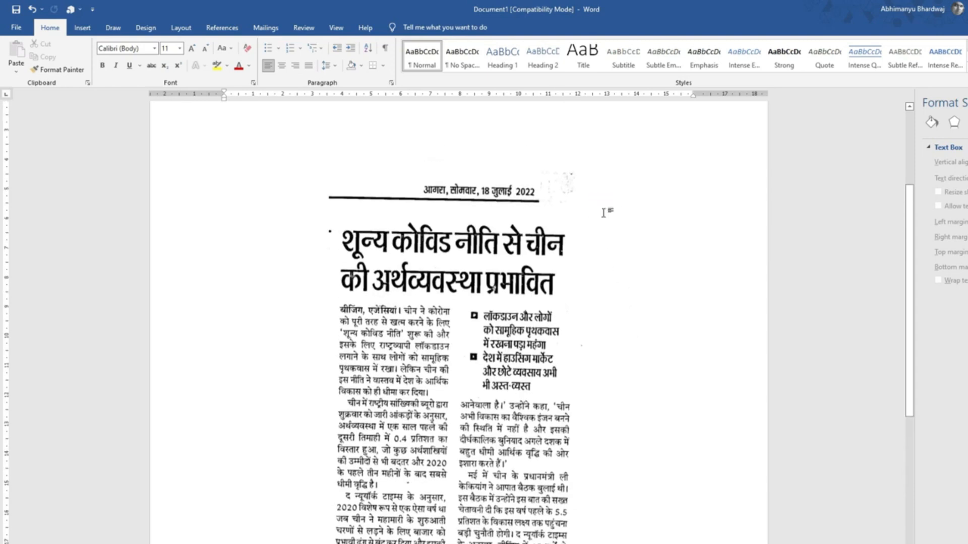
pyautogui.hotkey('ctrl', 'p')
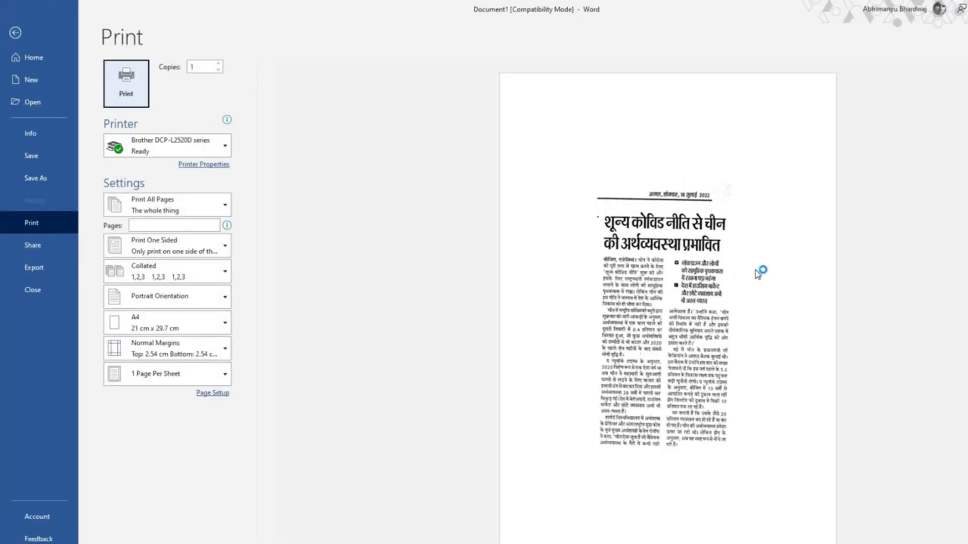
pyautogui.click(128, 98)
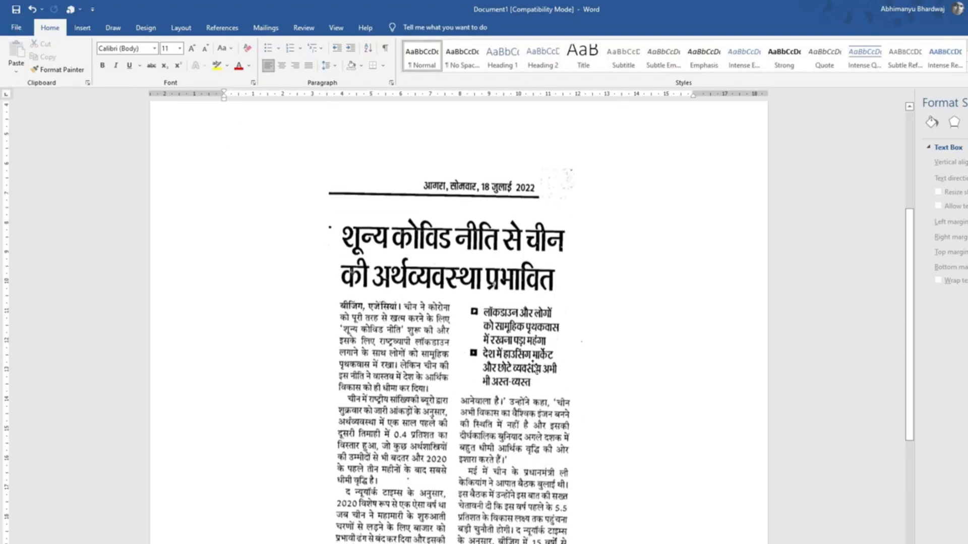
pyautogui.scroll(-2, 659, 405)
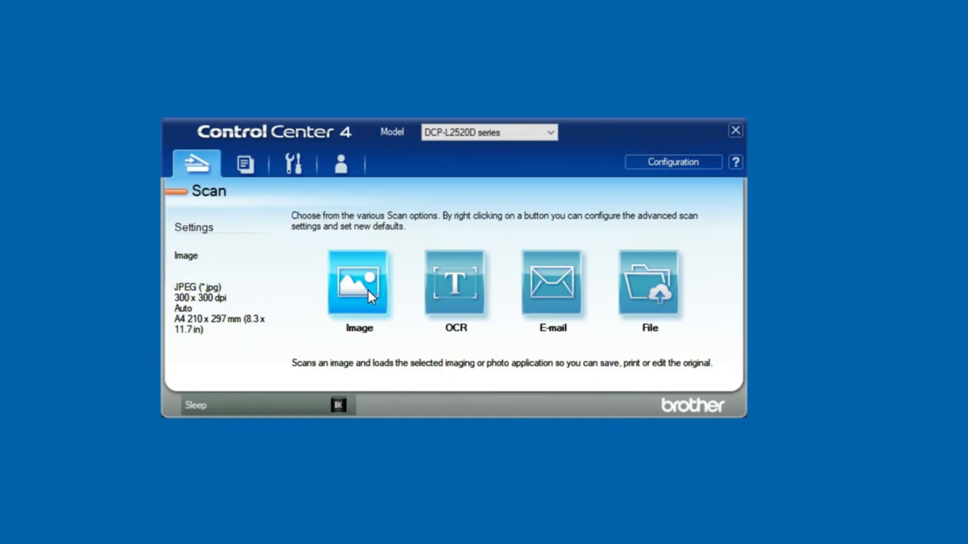
# In ControlCenter4, scan the handwritten page as a 300 x 300 dpi A4 JPEG image with Paint as the target application.
pyautogui.click(368, 290)
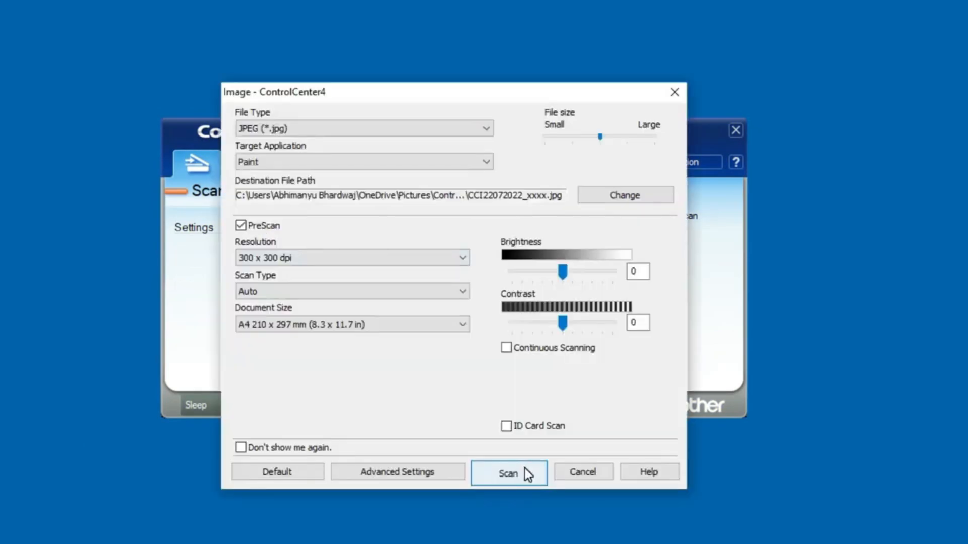
pyautogui.click(524, 467)
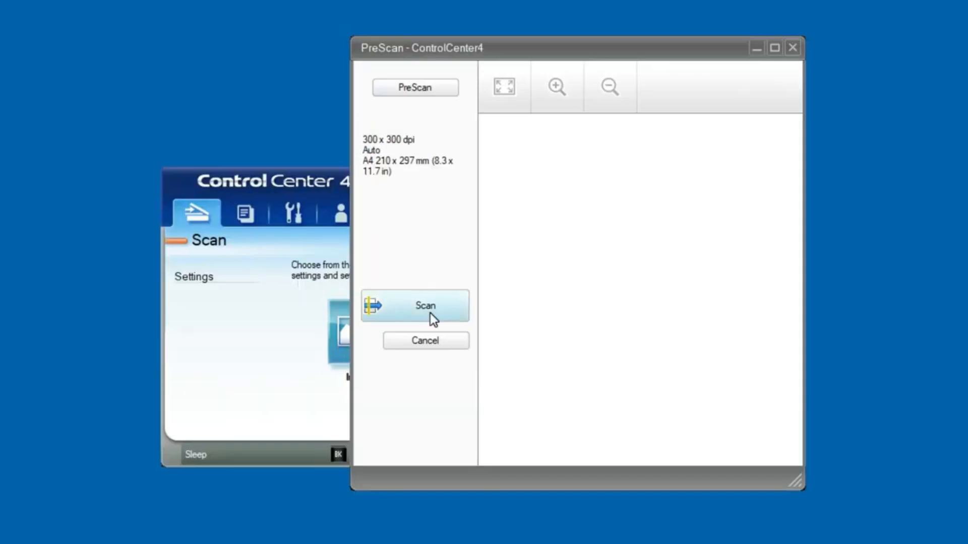
pyautogui.click(430, 314)
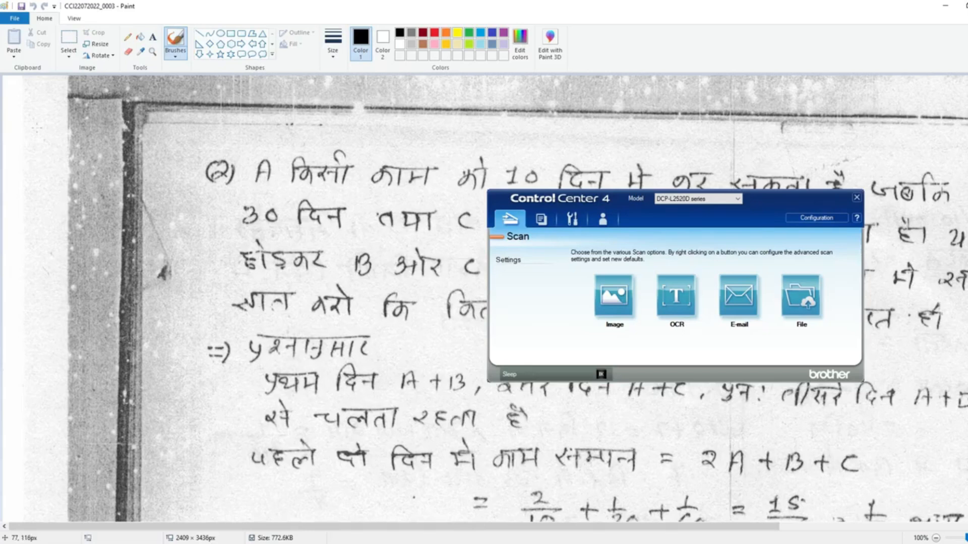
# Save the scan from Paint as CCI22072022_0001 in JPEG format in Downloads, replacing the existing file.
pyautogui.click(15, 18)
pyautogui.click(44, 106)
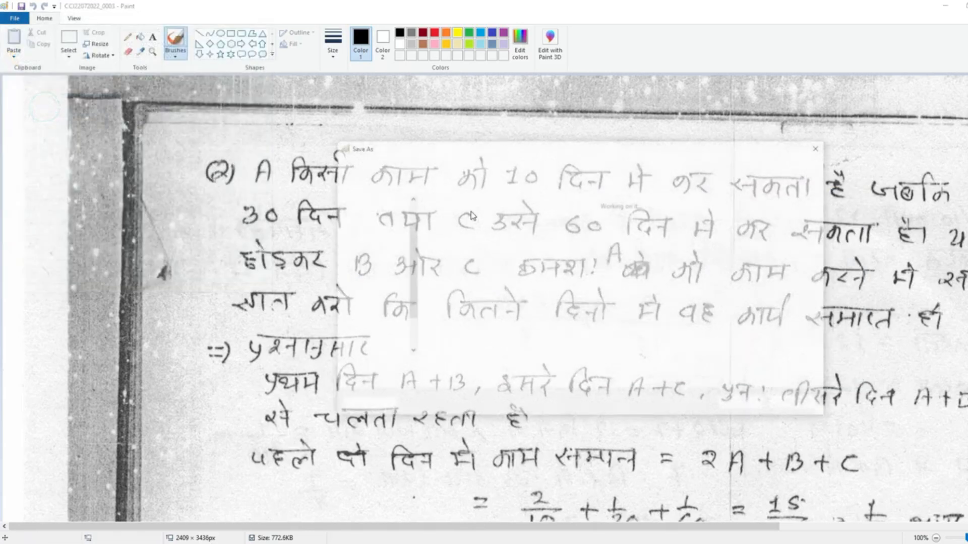
pyautogui.click(488, 255)
pyautogui.click(739, 403)
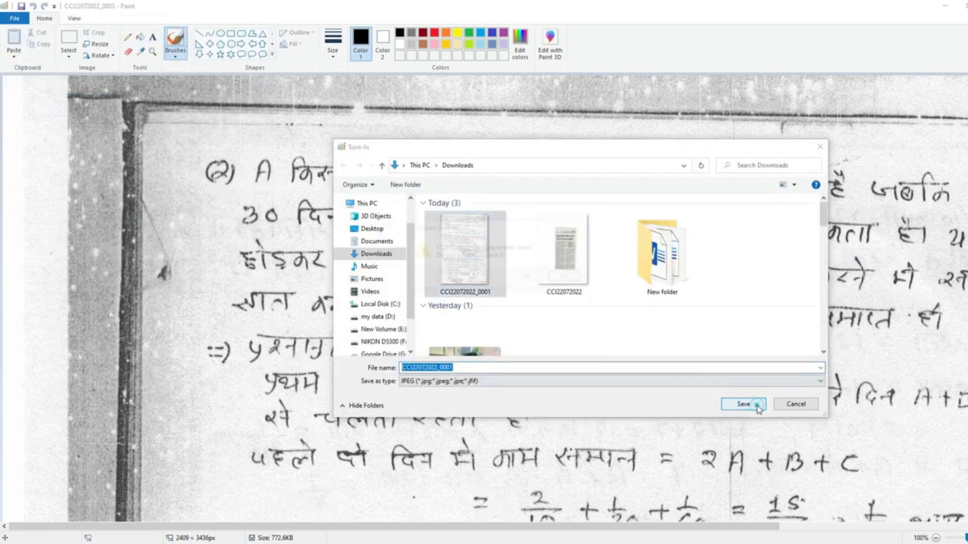
pyautogui.click(525, 274)
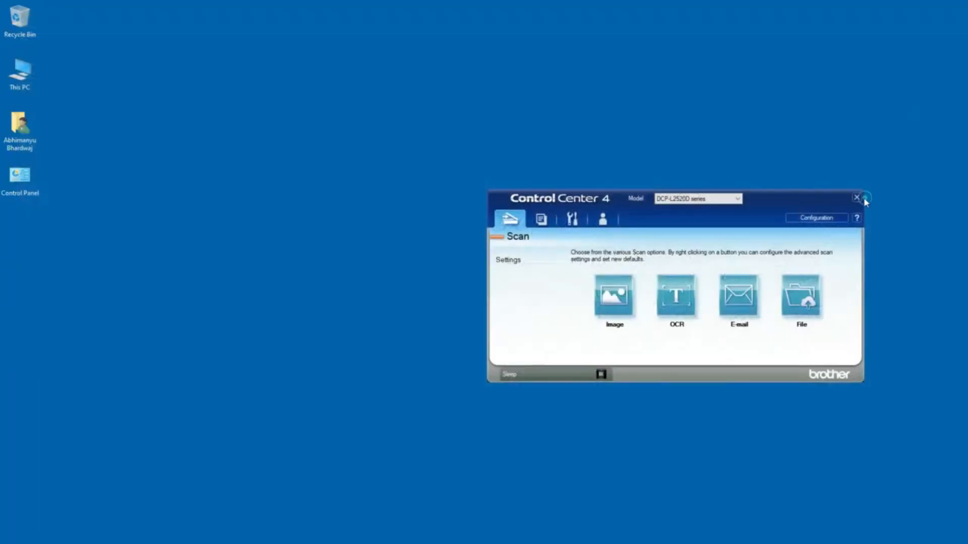
# Close the scanner utility and create a new blank document in Word.
pyautogui.click(858, 198)
pyautogui.press('super')
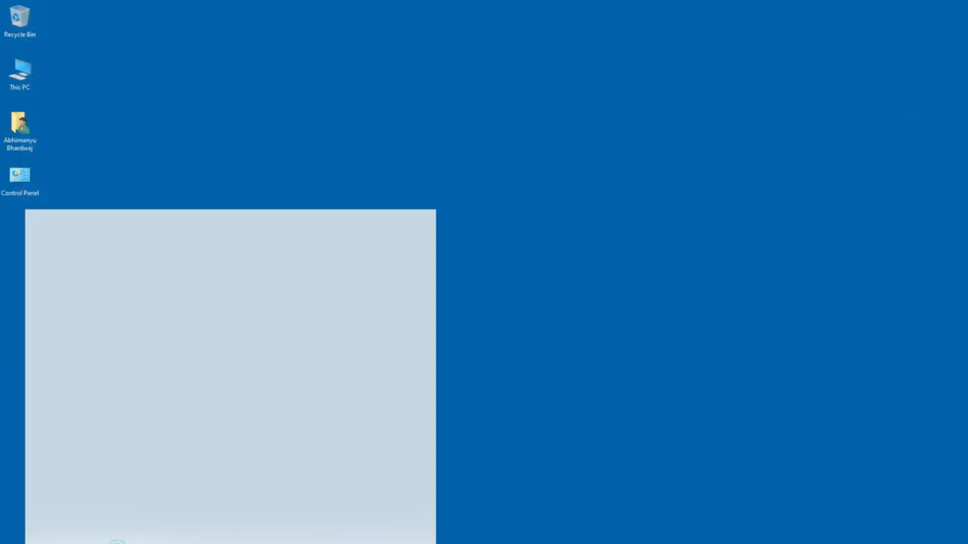
pyautogui.click(109, 407)
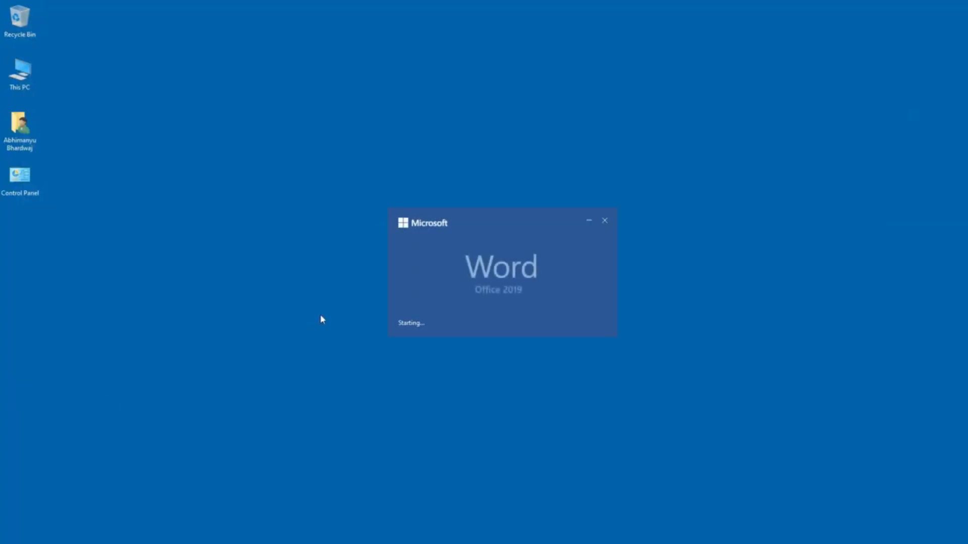
pyautogui.click(152, 111)
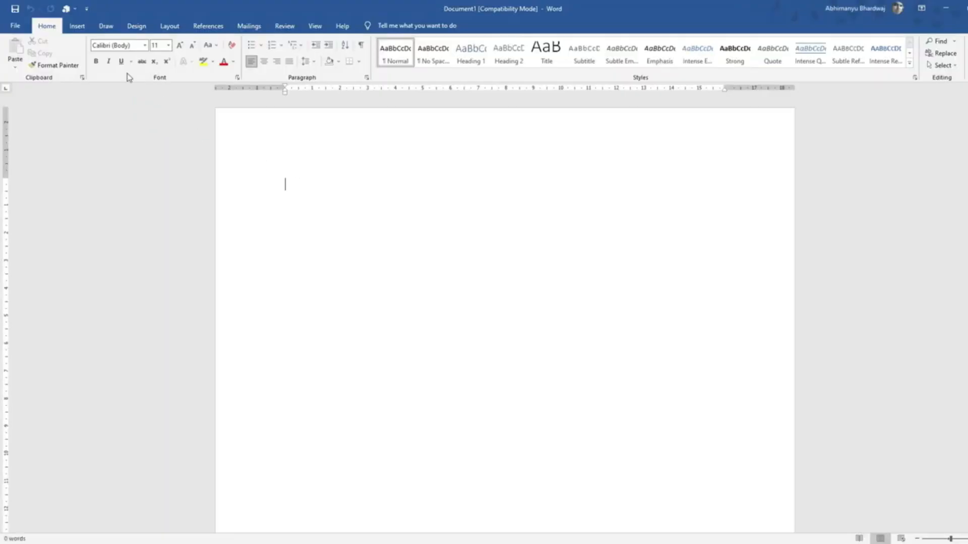
# Insert the scanned handwritten page from the Downloads folder into the document as a picture.
pyautogui.click(77, 26)
pyautogui.click(126, 65)
pyautogui.click(144, 91)
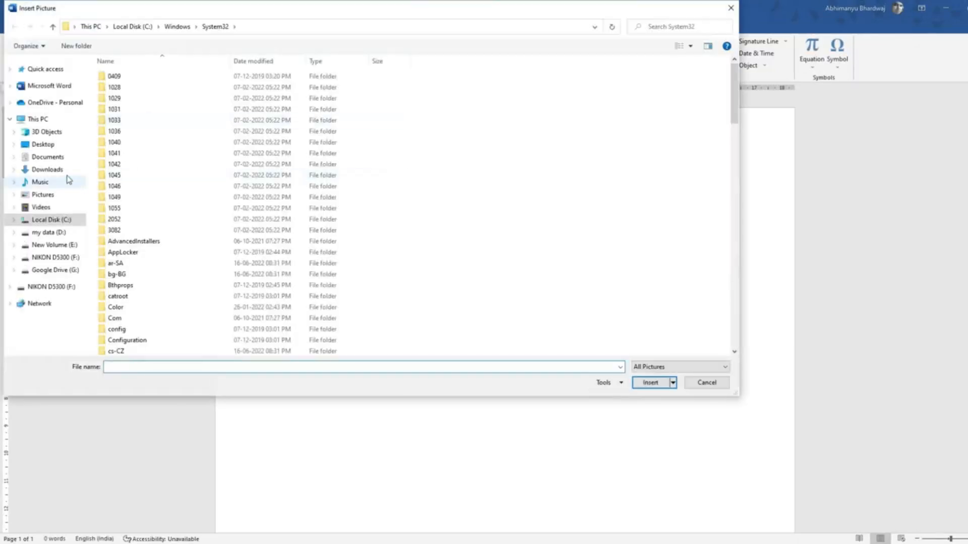
pyautogui.click(48, 170)
pyautogui.click(133, 87)
pyautogui.doubleClick(133, 88)
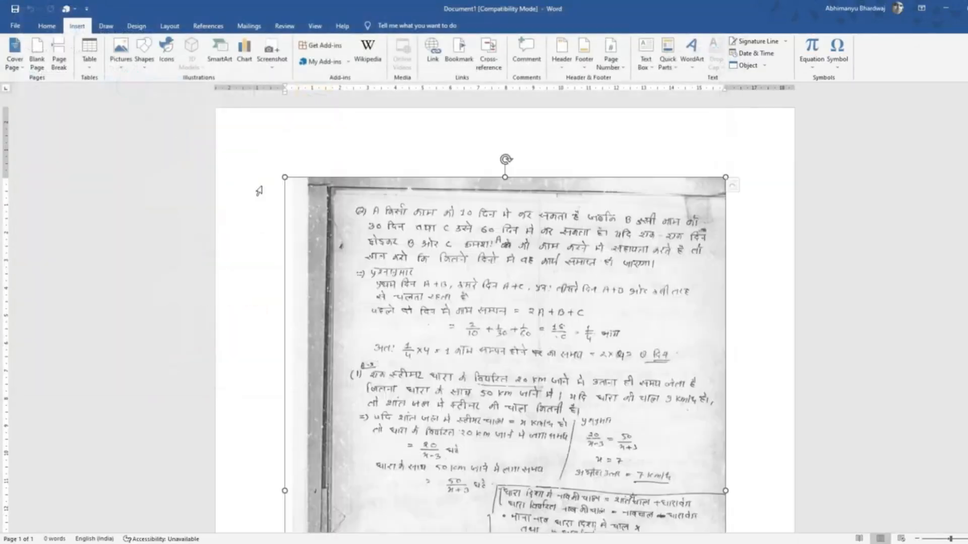
# Crop the dark borders off the left, bottom and top edges of the scanned page.
pyautogui.scroll(-10, 342, 248)
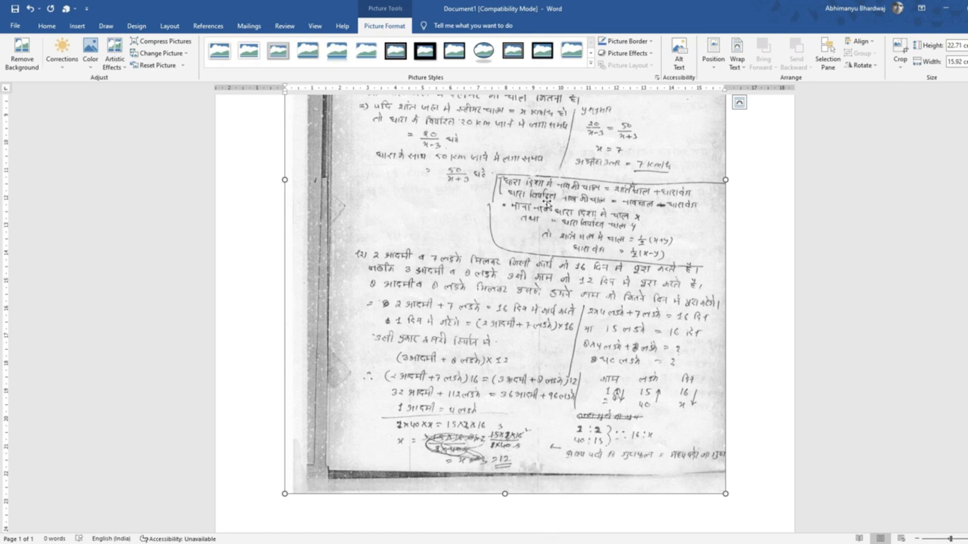
pyautogui.click(900, 50)
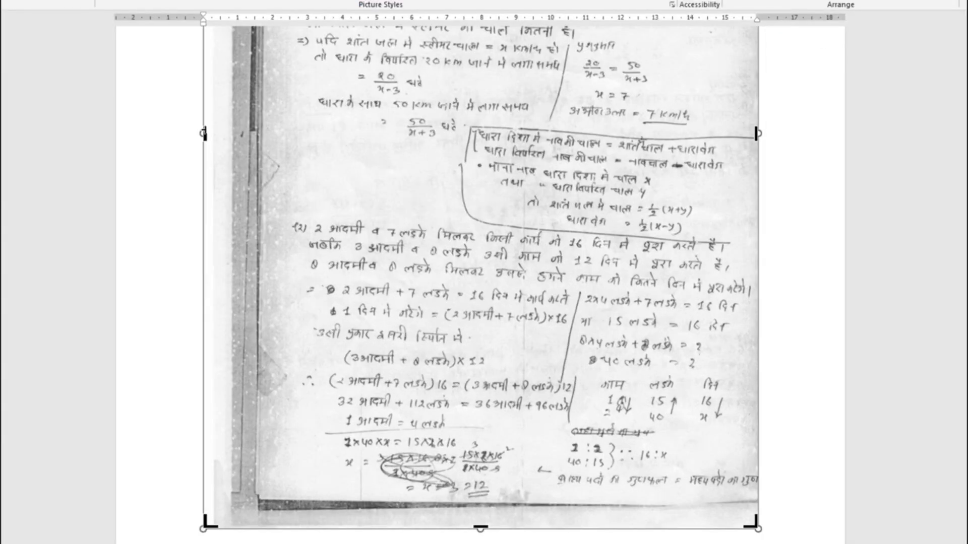
pyautogui.moveTo(203, 133); pyautogui.dragTo(271, 132)
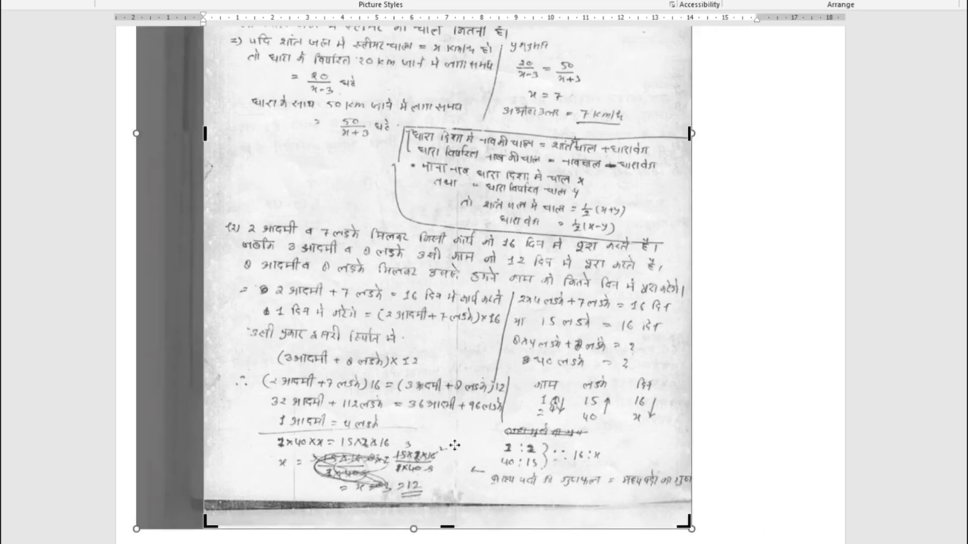
pyautogui.moveTo(452, 525); pyautogui.dragTo(462, 501)
pyautogui.scroll(3, 507, 394)
pyautogui.scroll(5, 510, 395)
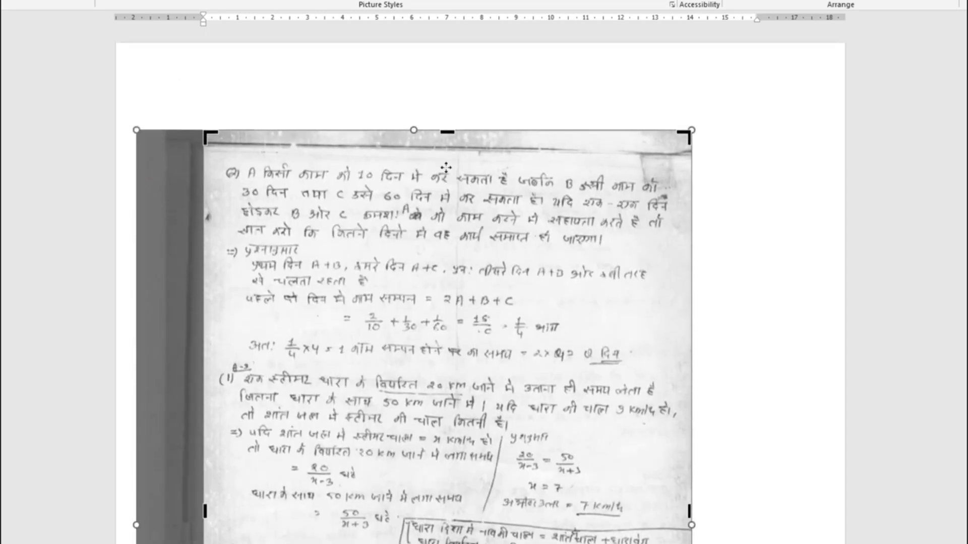
pyautogui.moveTo(449, 131); pyautogui.dragTo(448, 159)
pyautogui.scroll(-9, 506, 242)
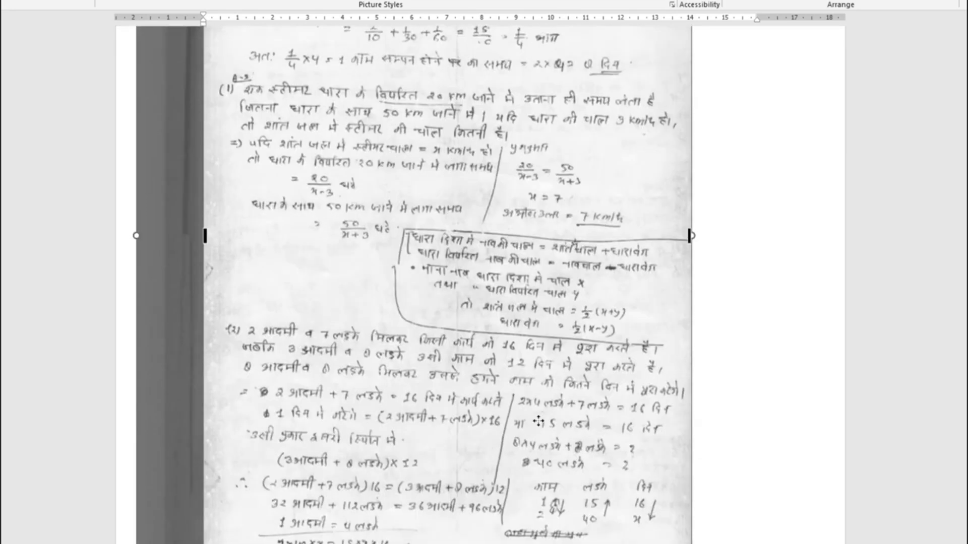
pyautogui.scroll(-1, 497, 451)
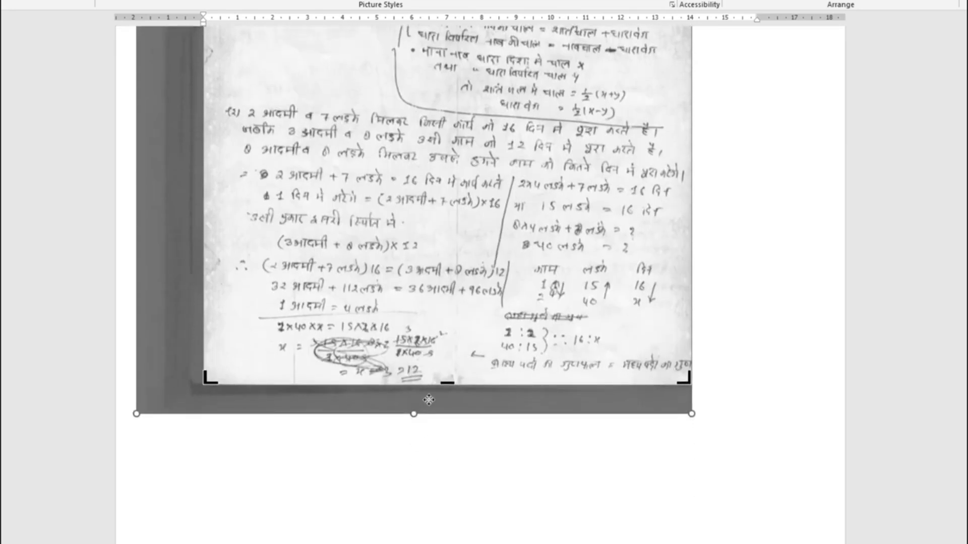
pyautogui.click(754, 130)
# Enlarge the cropped scan proportionally to about 17.61 cm wide and 26.5 cm high.
pyautogui.scroll(7, 763, 320)
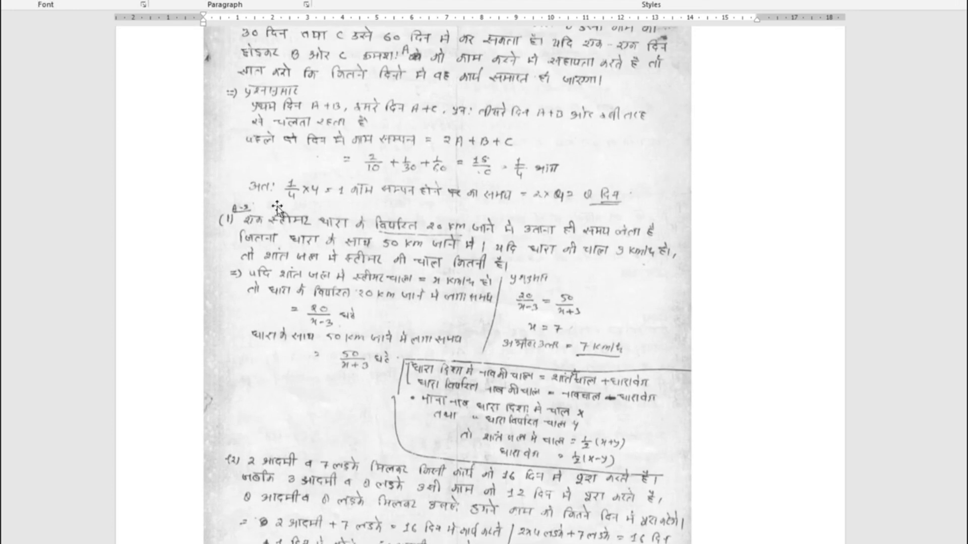
pyautogui.scroll(3, 277, 207)
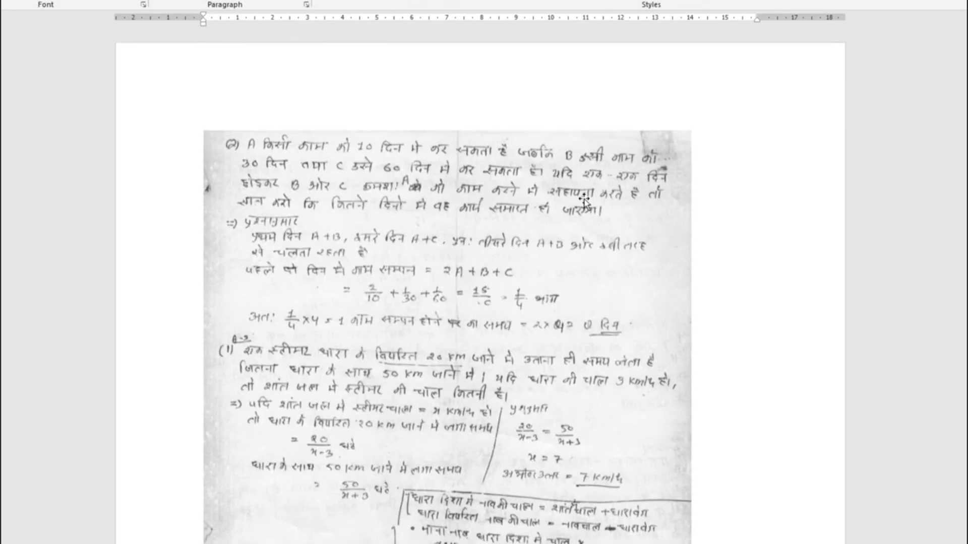
pyautogui.click(583, 200)
pyautogui.moveTo(690, 130); pyautogui.dragTo(791, 98)
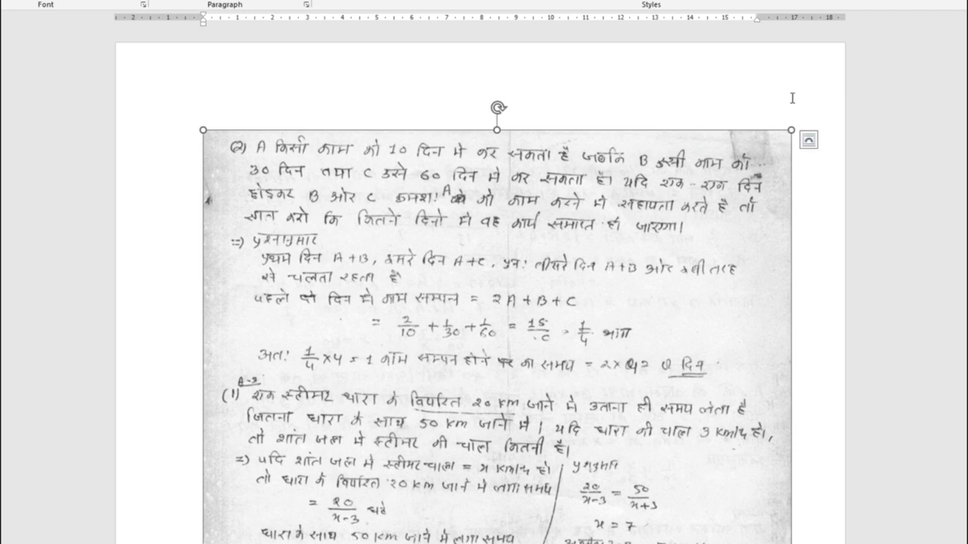
pyautogui.scroll(-3, 690, 227)
pyautogui.scroll(-9, 691, 226)
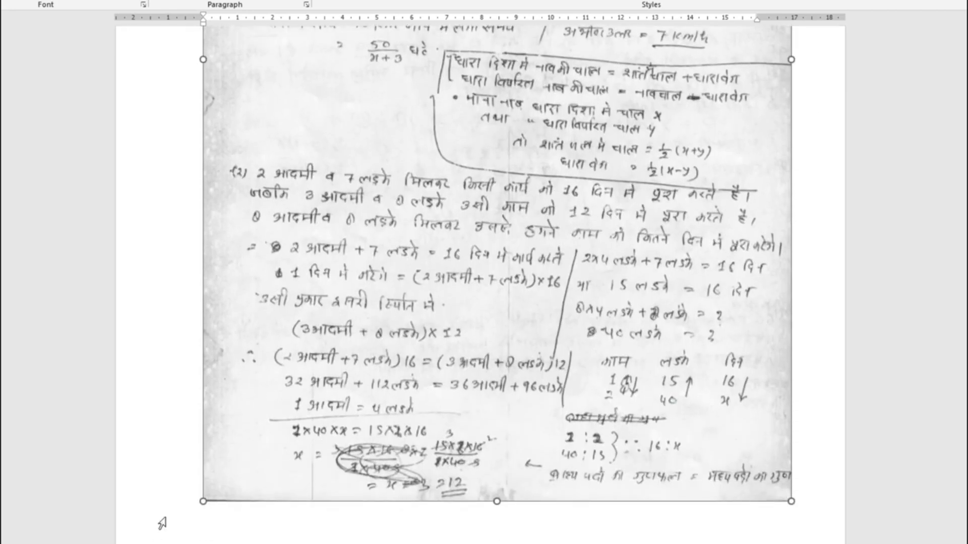
pyautogui.moveTo(202, 501); pyautogui.dragTo(164, 516)
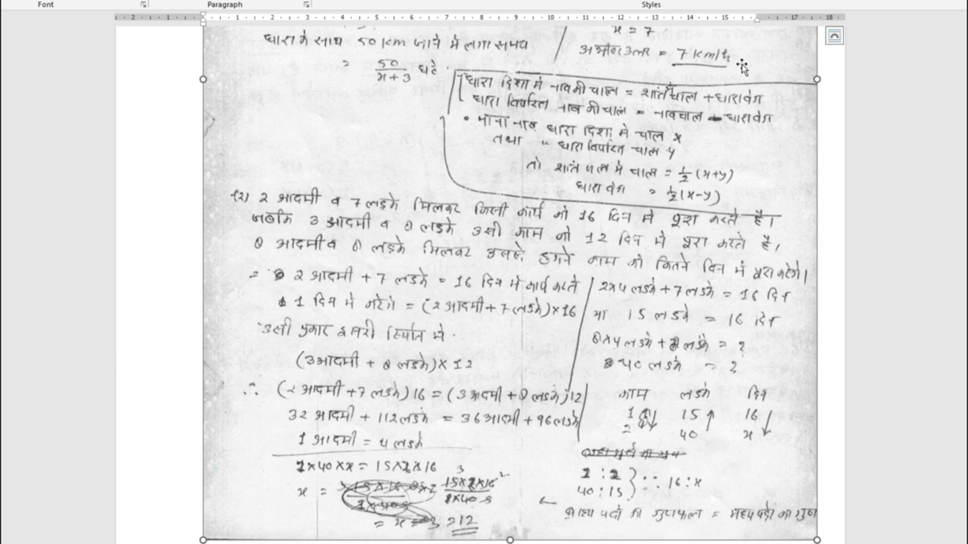
# Position the scan in the middle centre of the page with text wrapping.
pyautogui.click(324, 35)
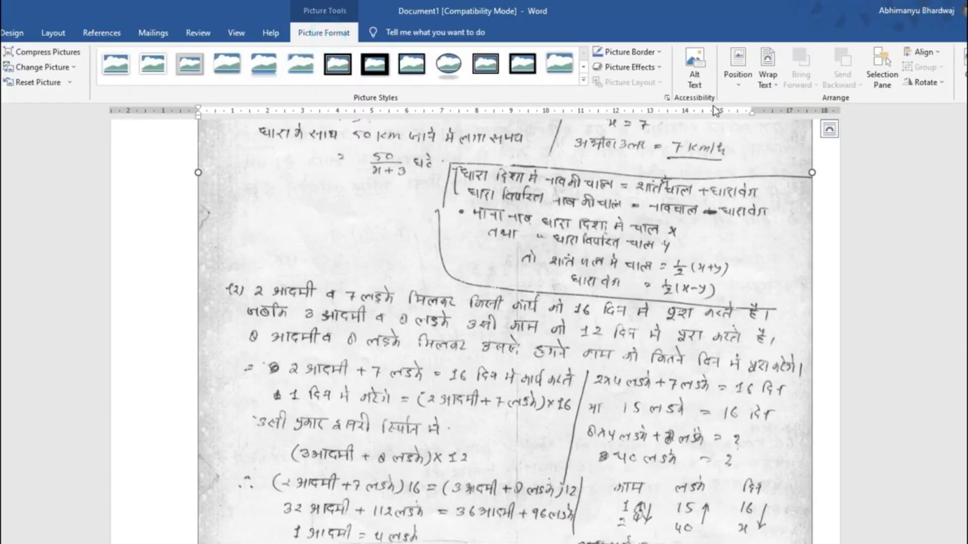
pyautogui.click(737, 83)
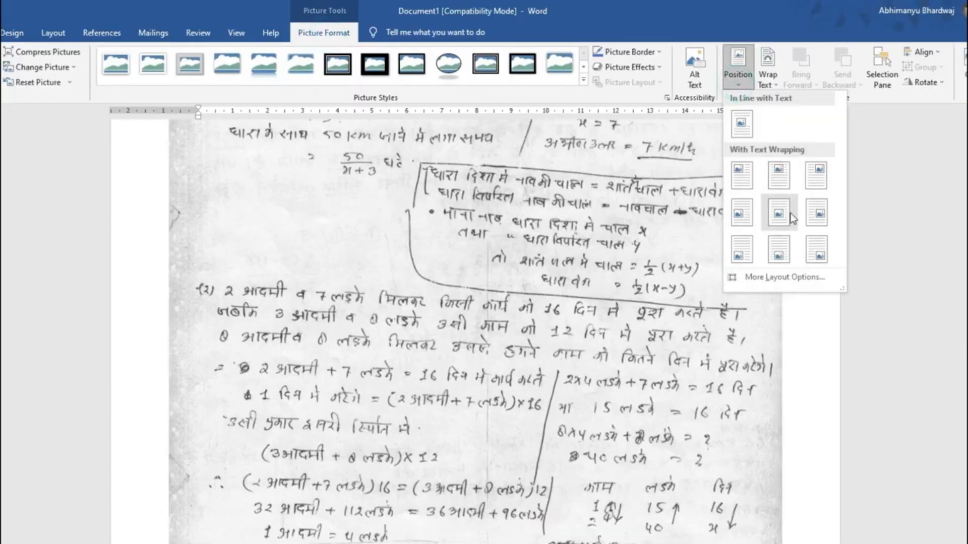
pyautogui.click(792, 218)
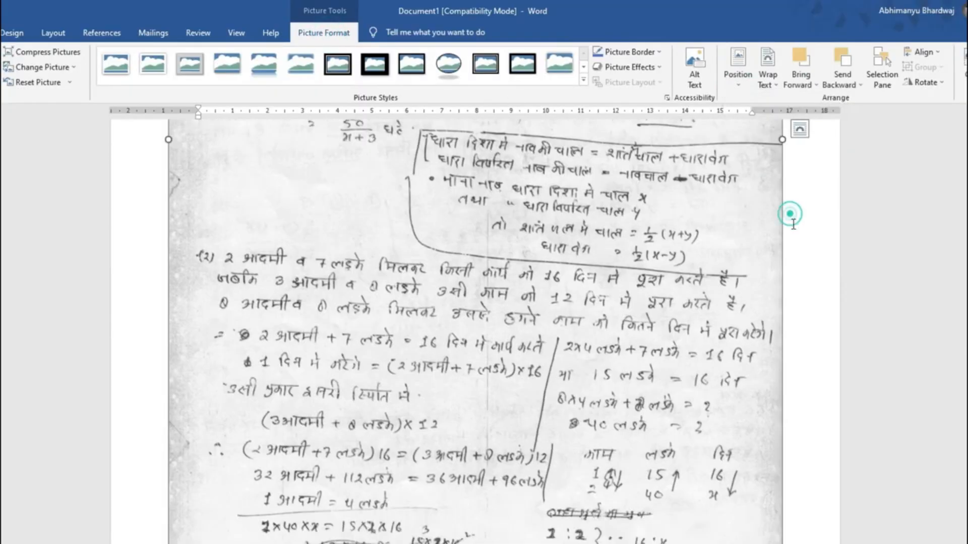
pyautogui.click(917, 324)
pyautogui.scroll(5, 756, 399)
pyautogui.scroll(1, 754, 401)
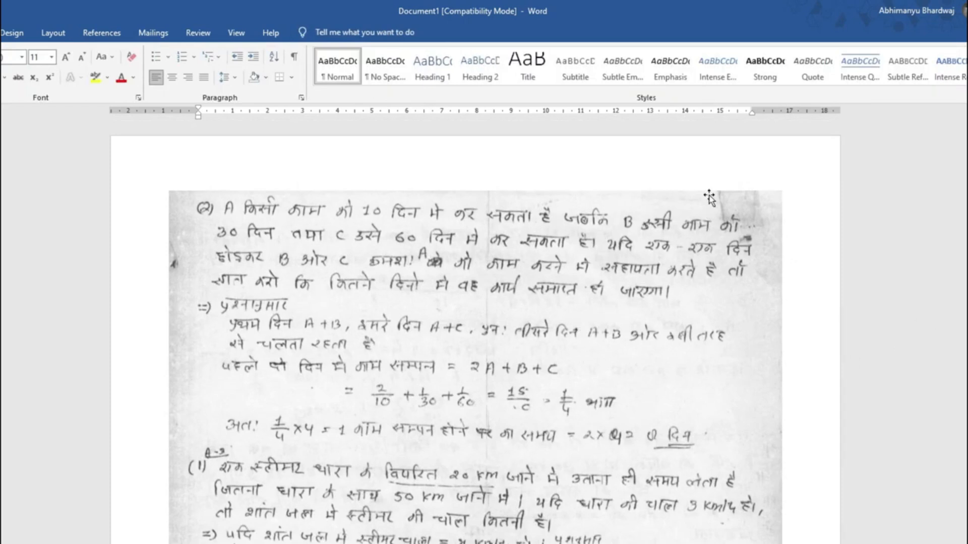
# Recolor the scanned handwritten page with a black-and-white preset.
pyautogui.click(547, 257)
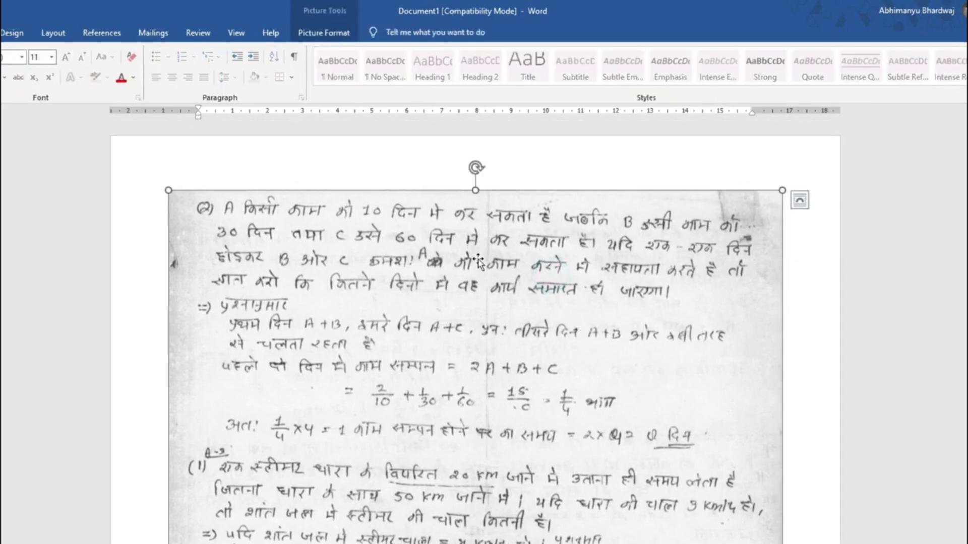
pyautogui.click(331, 41)
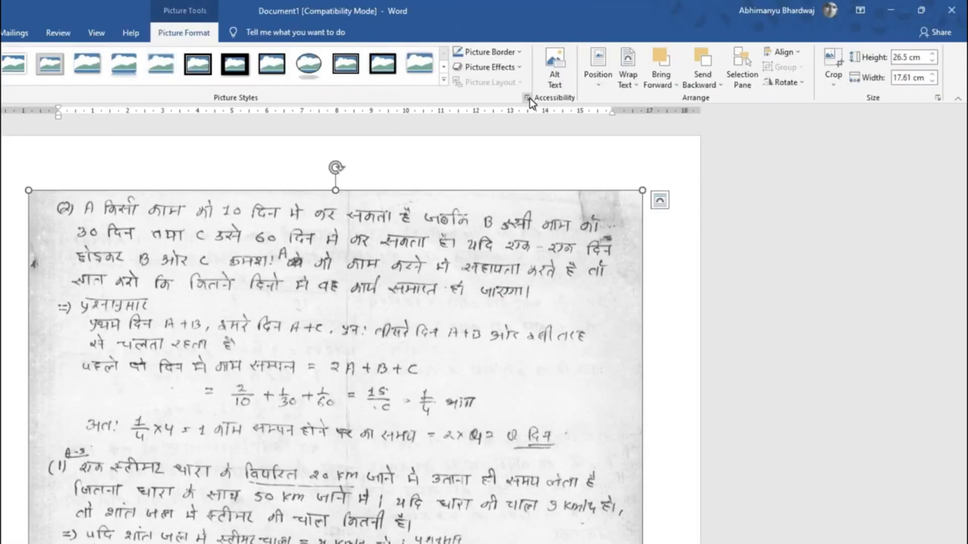
pyautogui.click(528, 98)
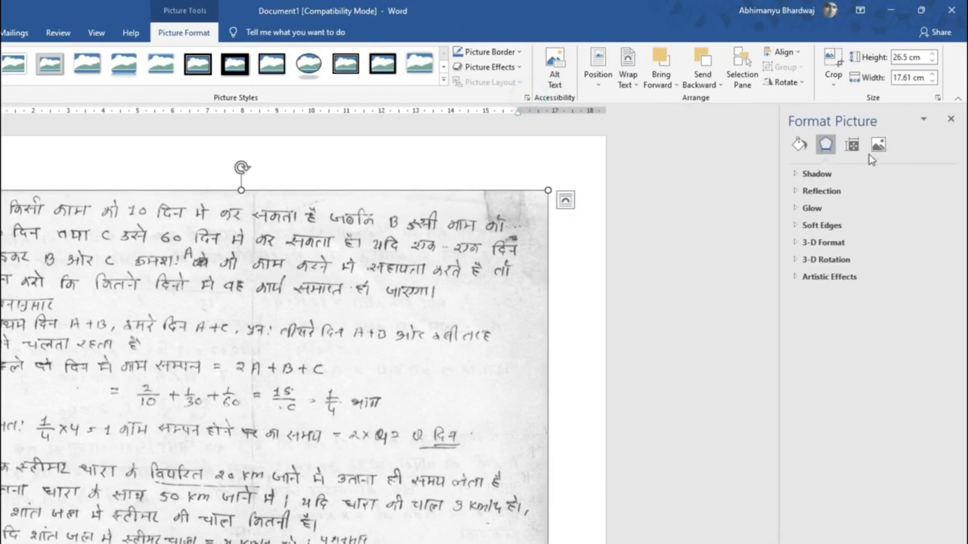
pyautogui.click(878, 150)
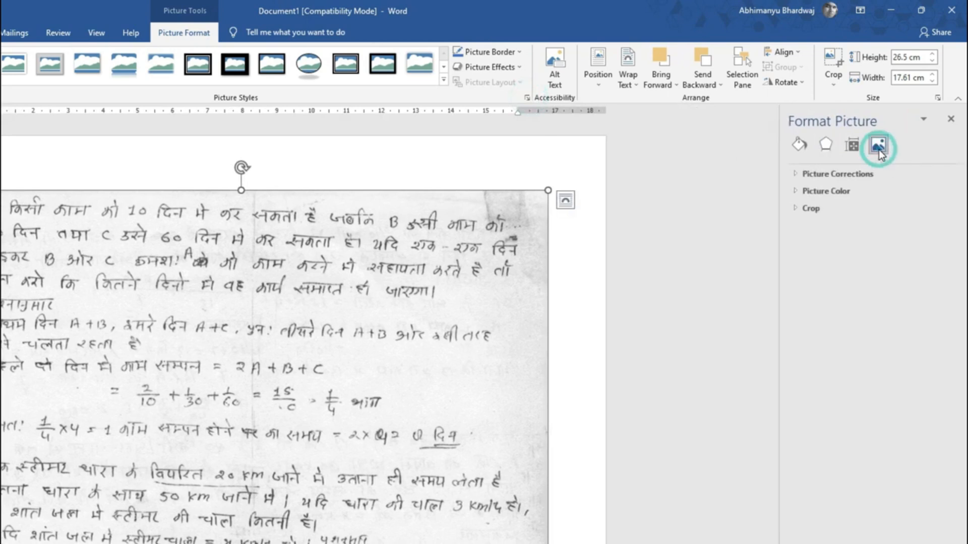
pyautogui.click(667, 255)
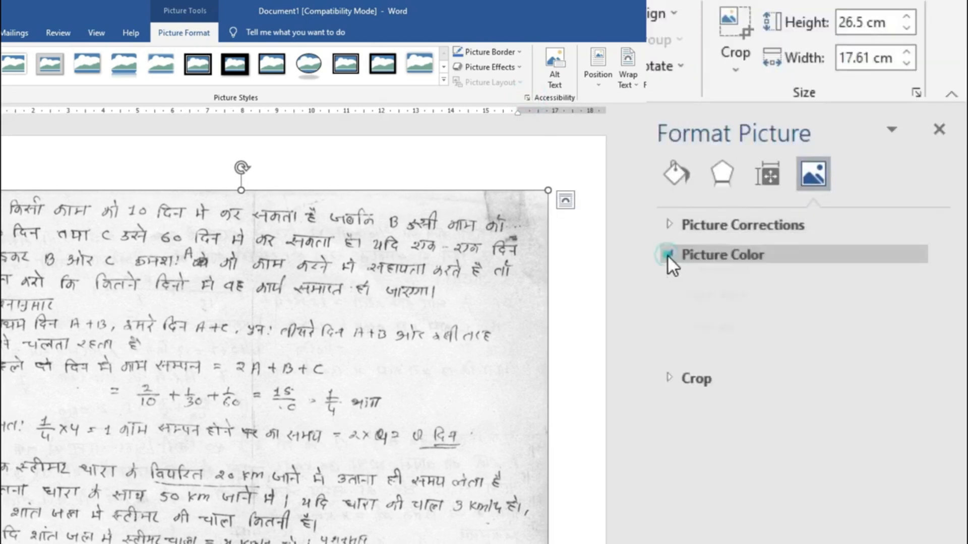
pyautogui.click(911, 473)
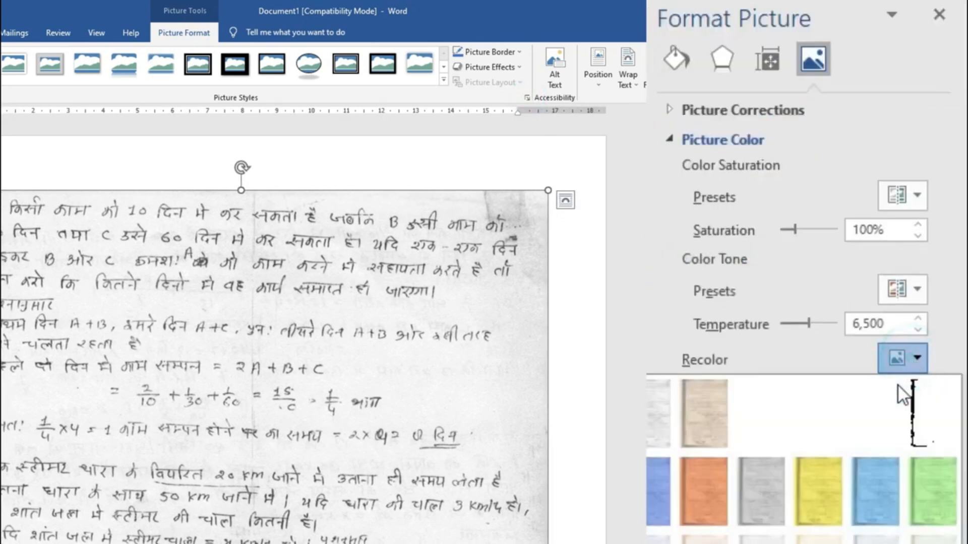
pyautogui.click(880, 419)
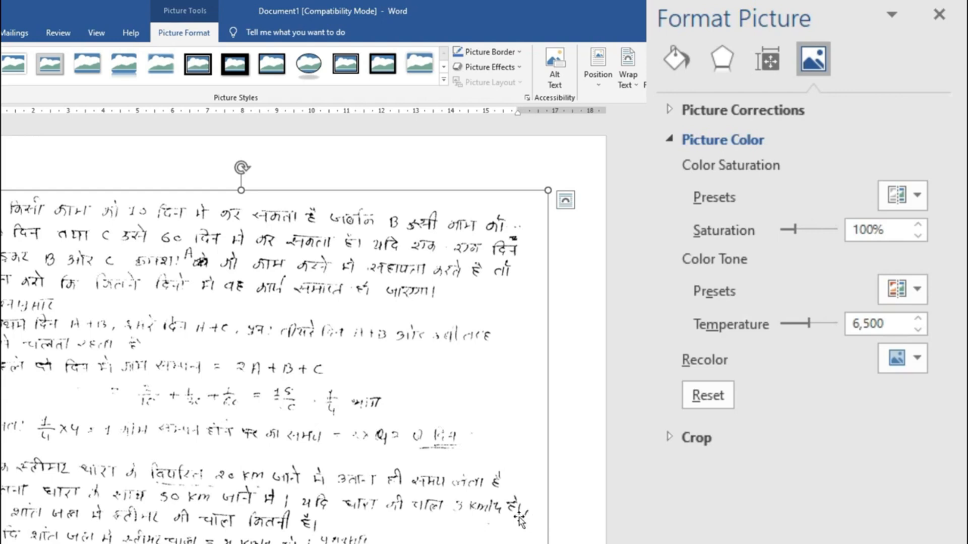
# Set the scanned page's contrast to 50% in the picture corrections.
pyautogui.click(673, 110)
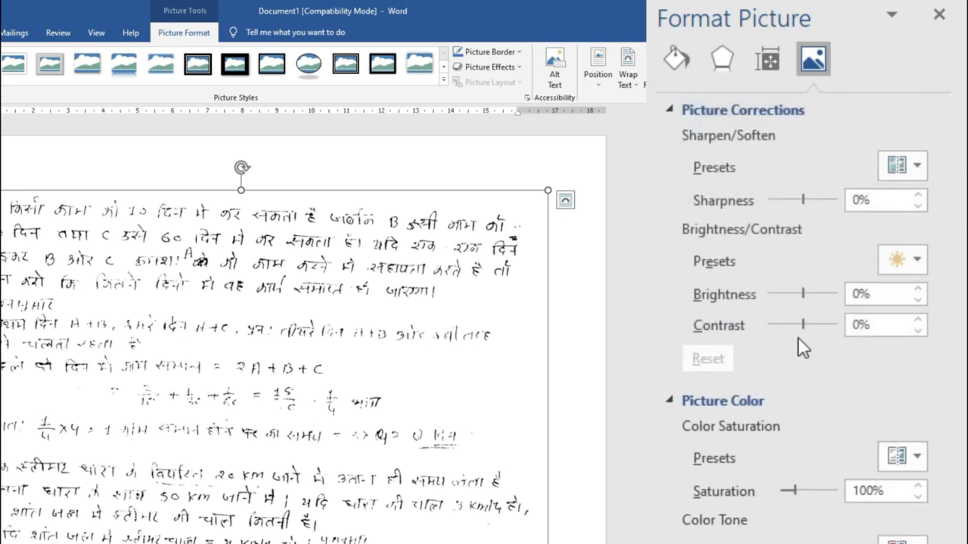
pyautogui.click(917, 320)
pyautogui.click(916, 319)
pyautogui.click(916, 319)
pyautogui.click(916, 319)
pyautogui.click(916, 319)
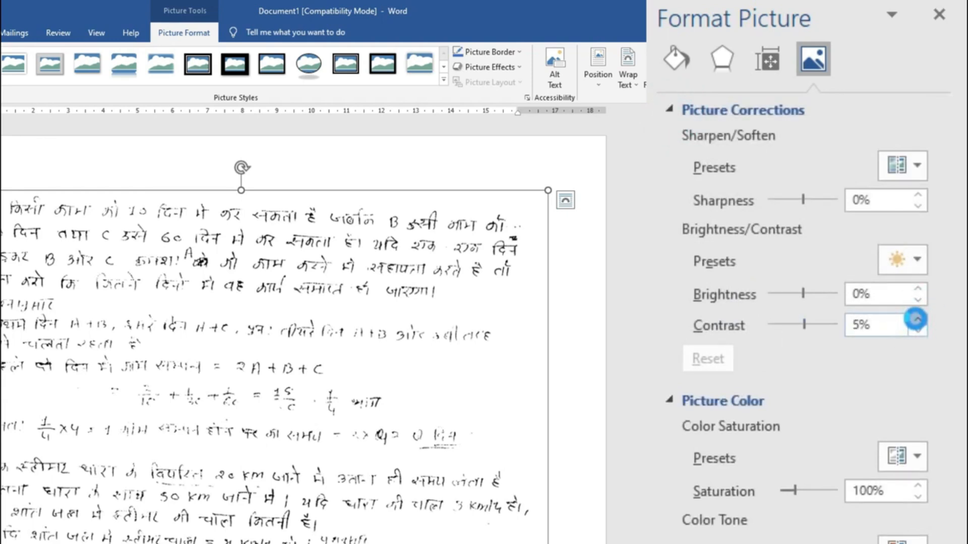
pyautogui.click(916, 319)
pyautogui.click(916, 319)
pyautogui.click(915, 319)
pyautogui.click(916, 319)
pyautogui.click(916, 319)
pyautogui.click(916, 319)
pyautogui.click(916, 319)
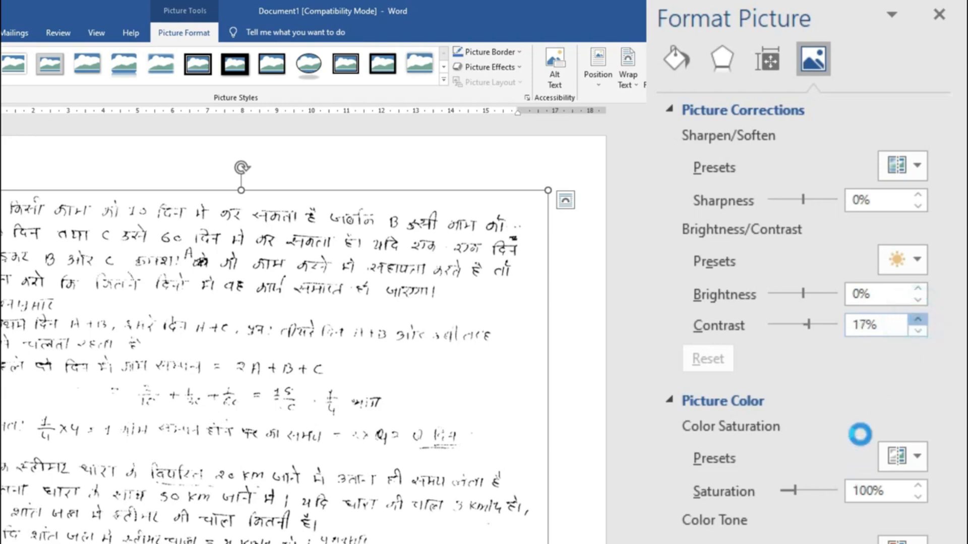
pyautogui.click(916, 319)
pyautogui.click(916, 319)
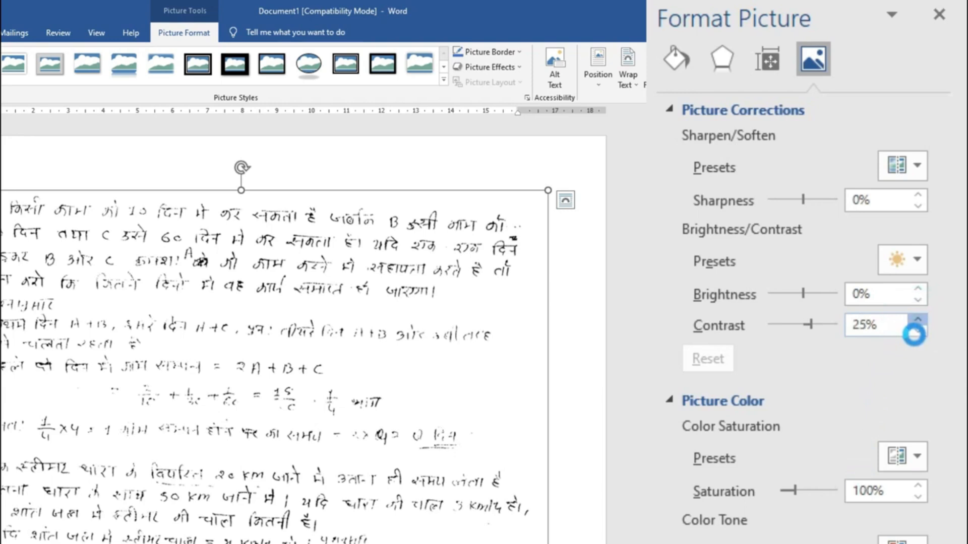
pyautogui.click(913, 334)
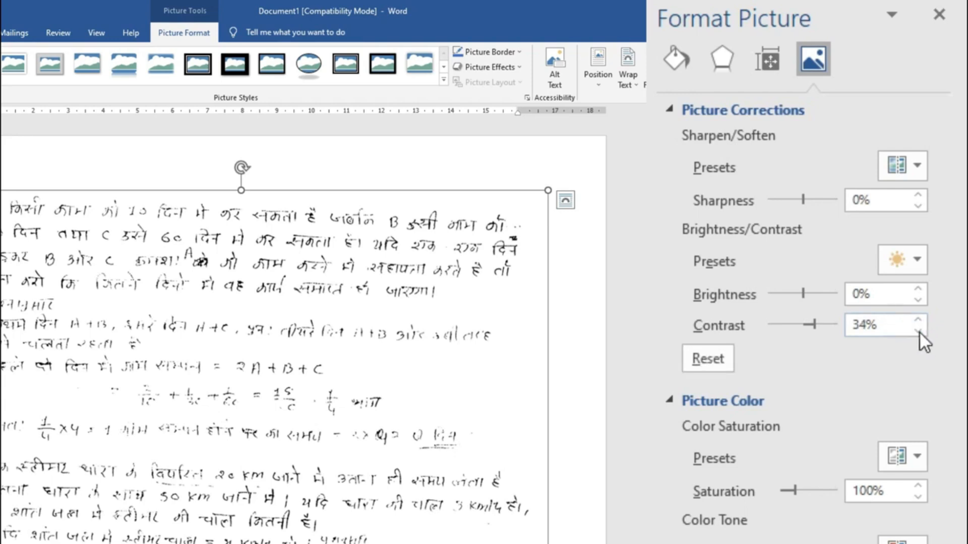
pyautogui.click(808, 321)
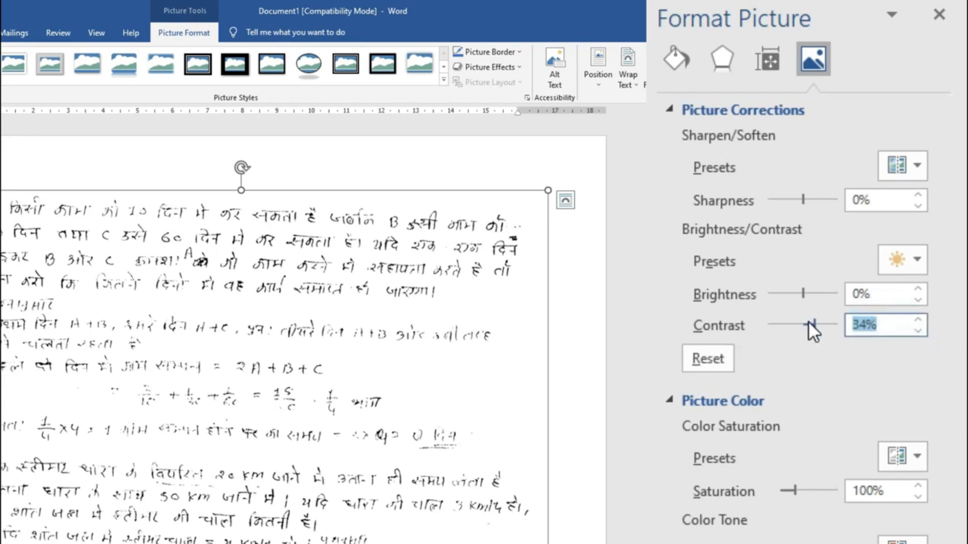
pyautogui.write('50')
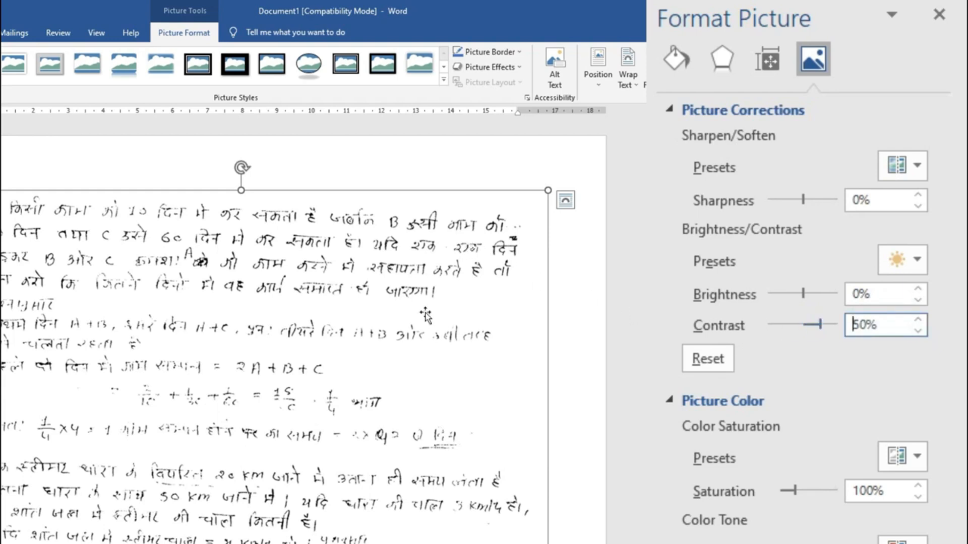
# Set the scanned page's brightness to 2%.
pyautogui.scroll(-7, 476, 480)
pyautogui.scroll(-3, 477, 480)
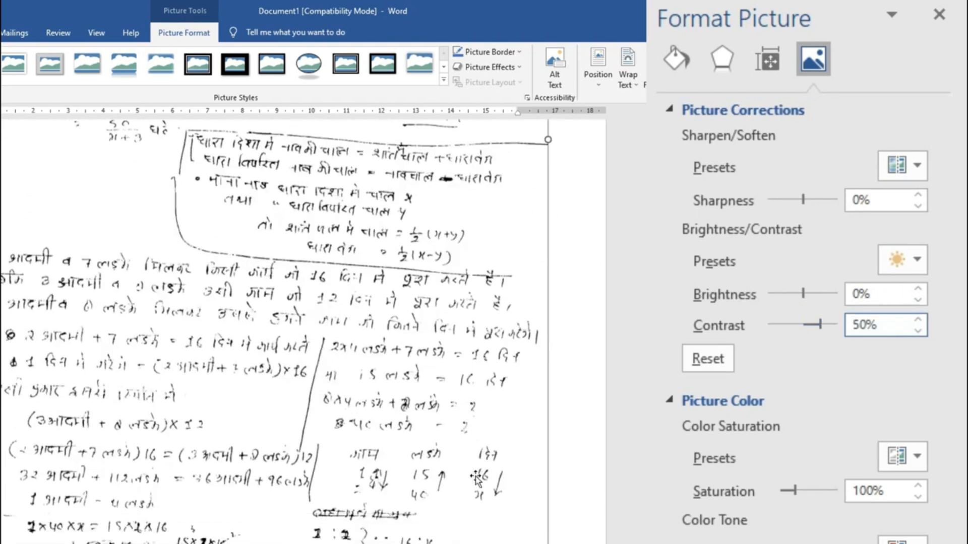
pyautogui.scroll(9, 474, 484)
pyautogui.scroll(2, 473, 487)
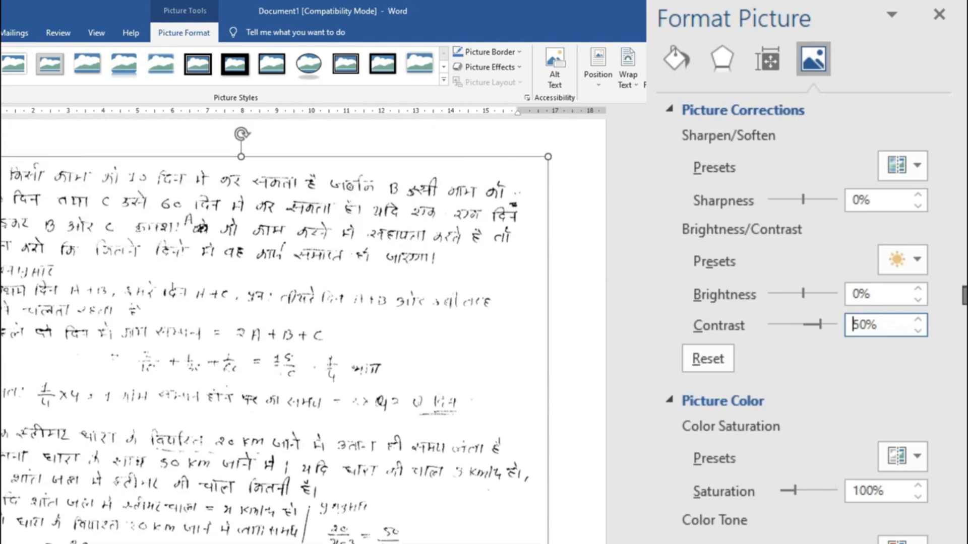
pyautogui.click(918, 290)
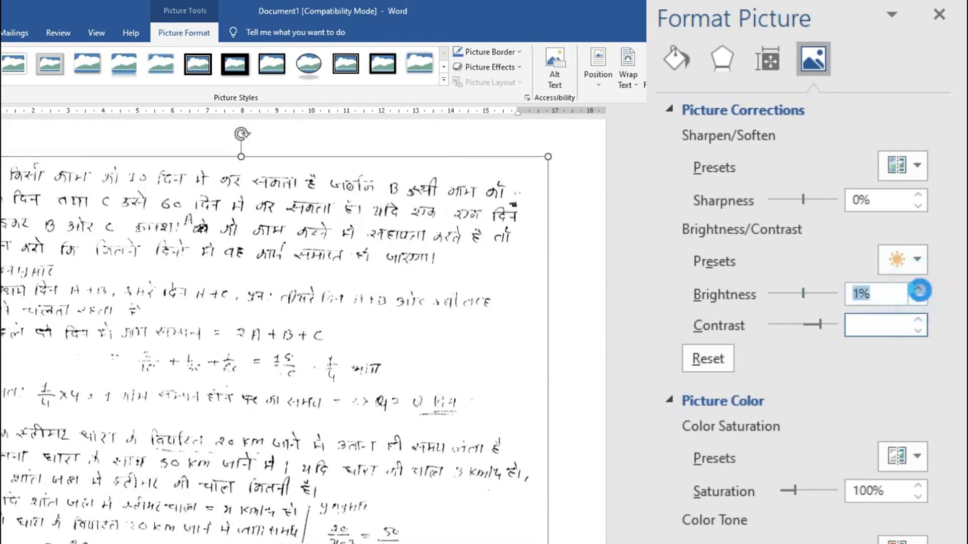
pyautogui.click(918, 289)
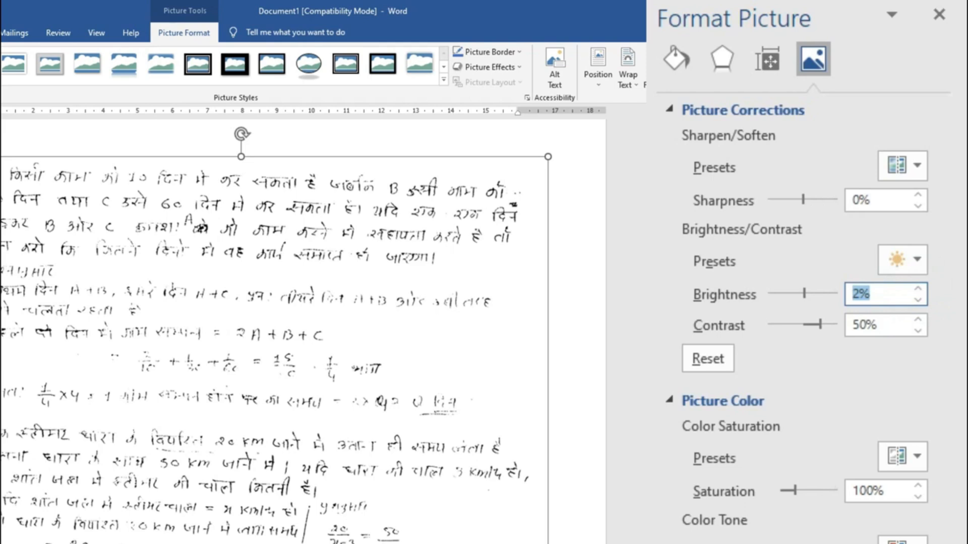
# Set the scanned page's sharpness to 10%.
pyautogui.click(918, 194)
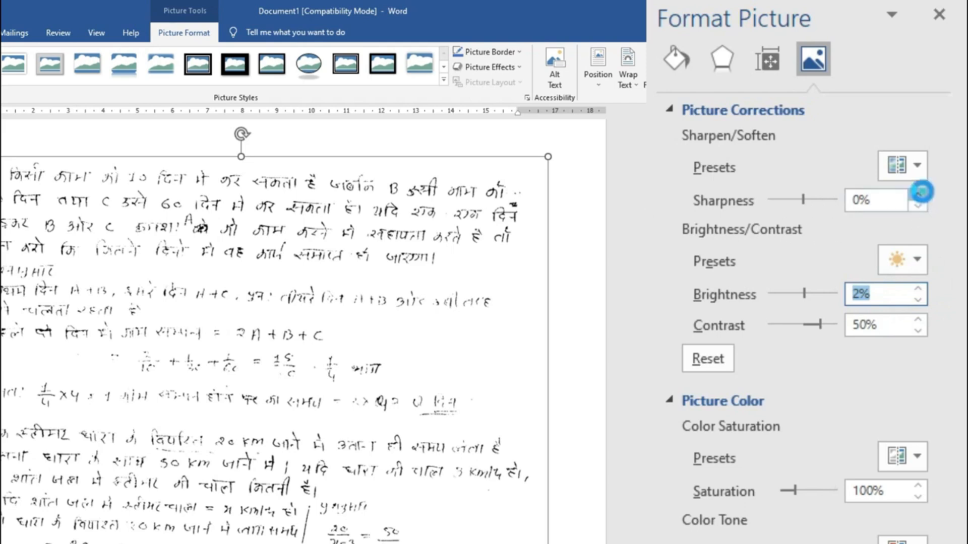
pyautogui.click(919, 194)
pyautogui.click(918, 194)
pyautogui.click(878, 202)
pyautogui.write('10')
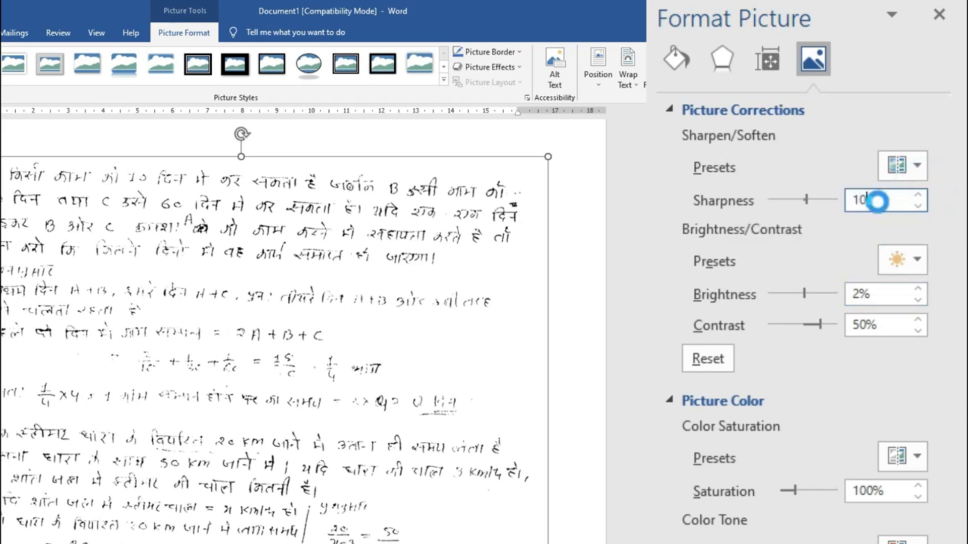
pyautogui.press('Return')
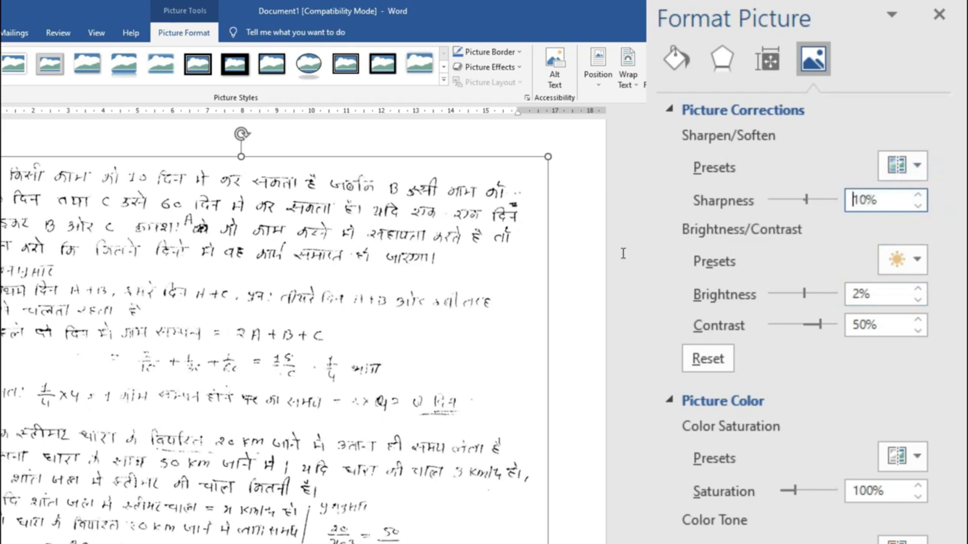
# Examine the cleaned handwritten page from top to bottom for stray marks in its margins.
pyautogui.click(636, 249)
pyautogui.scroll(5, 569, 472)
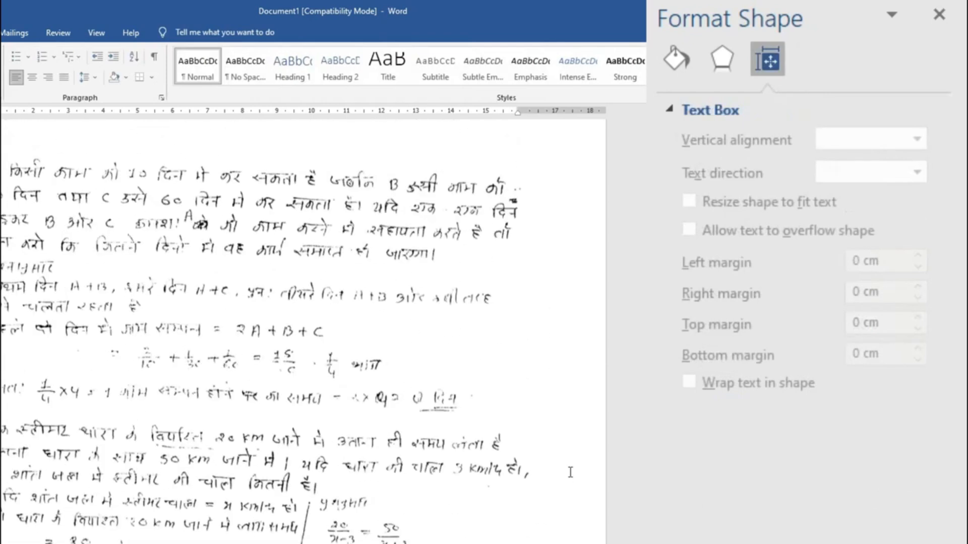
pyautogui.scroll(2, 502, 444)
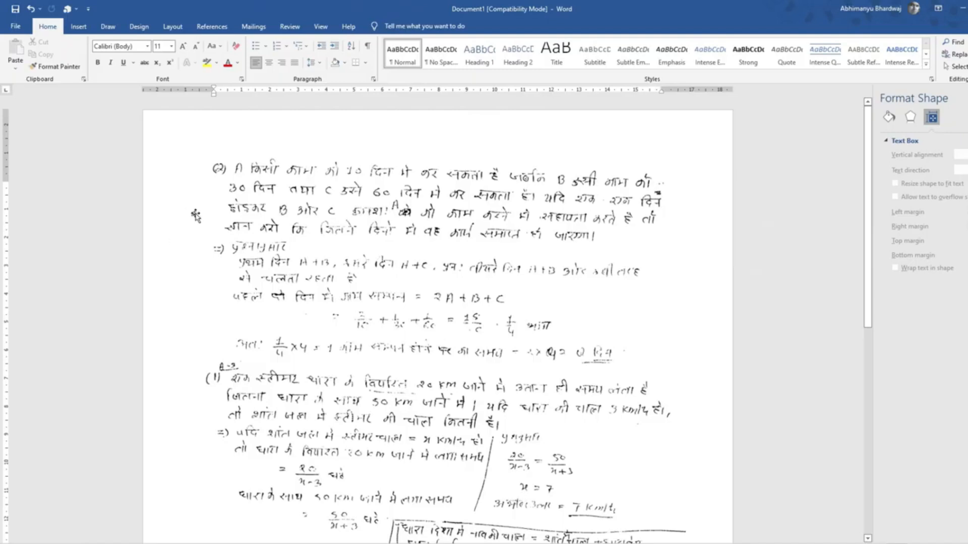
pyautogui.click(199, 213)
pyautogui.scroll(-4, 234, 362)
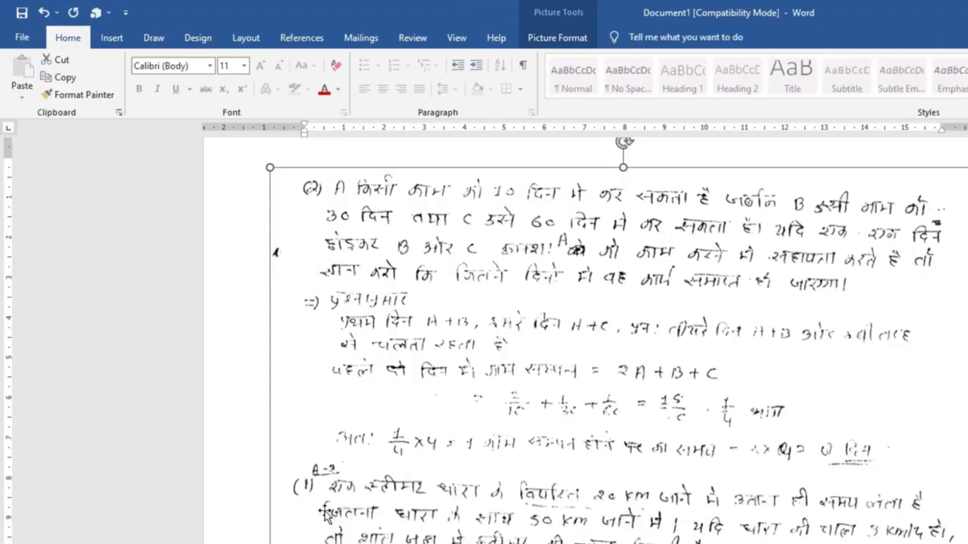
pyautogui.scroll(-2, 504, 453)
pyautogui.scroll(8, 878, 429)
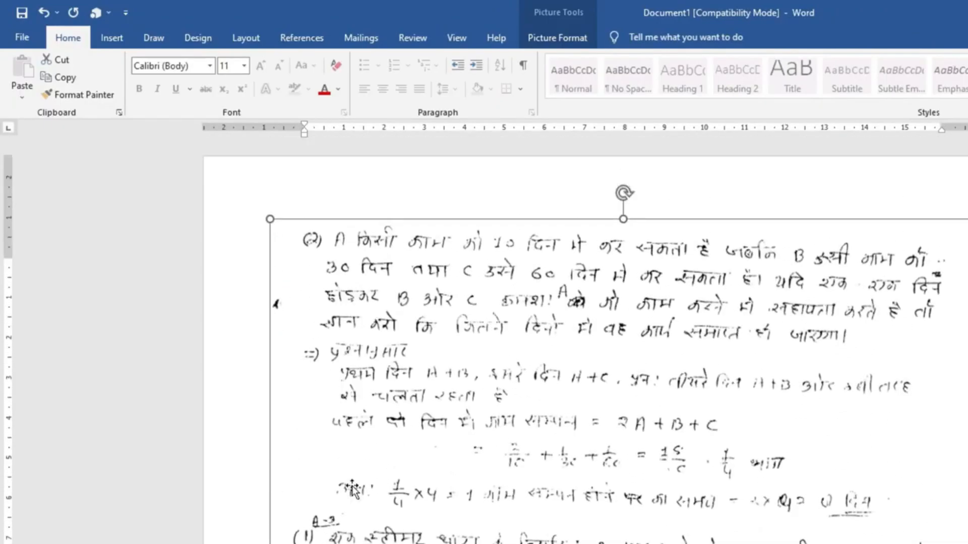
pyautogui.click(964, 429)
pyautogui.scroll(-13, 544, 433)
pyautogui.scroll(12, 419, 433)
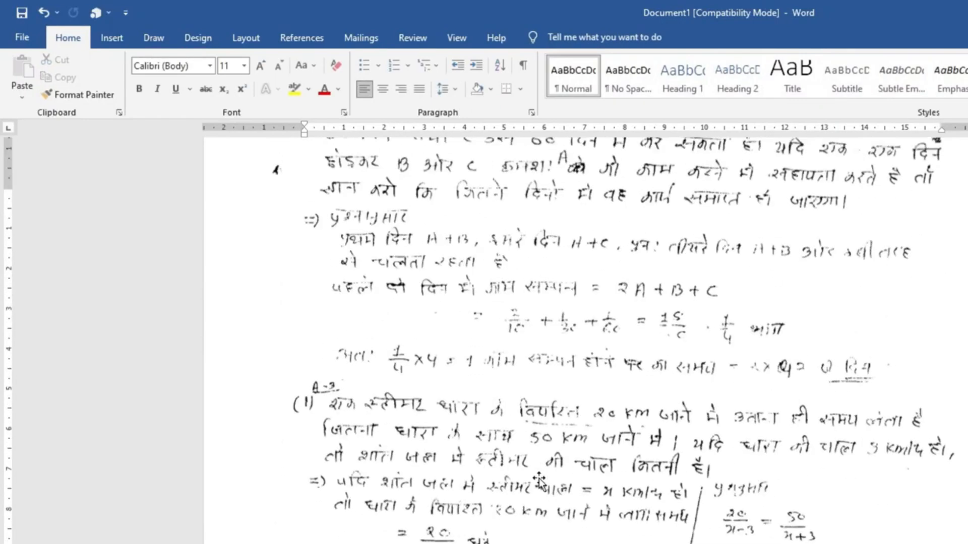
pyautogui.scroll(1, 201, 143)
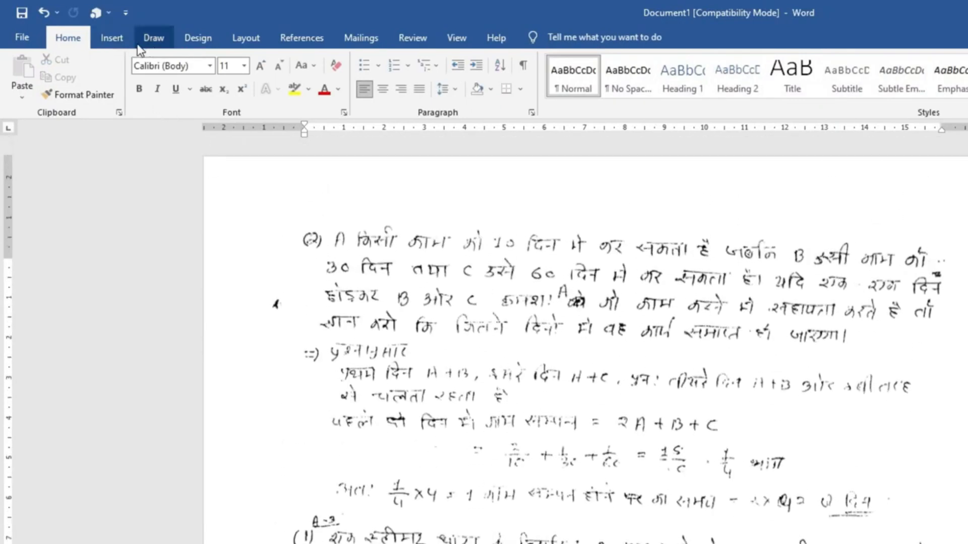
# Draw a small oval over the black speck in the page's left margin, beside the third line of handwriting.
pyautogui.click(112, 39)
pyautogui.click(210, 96)
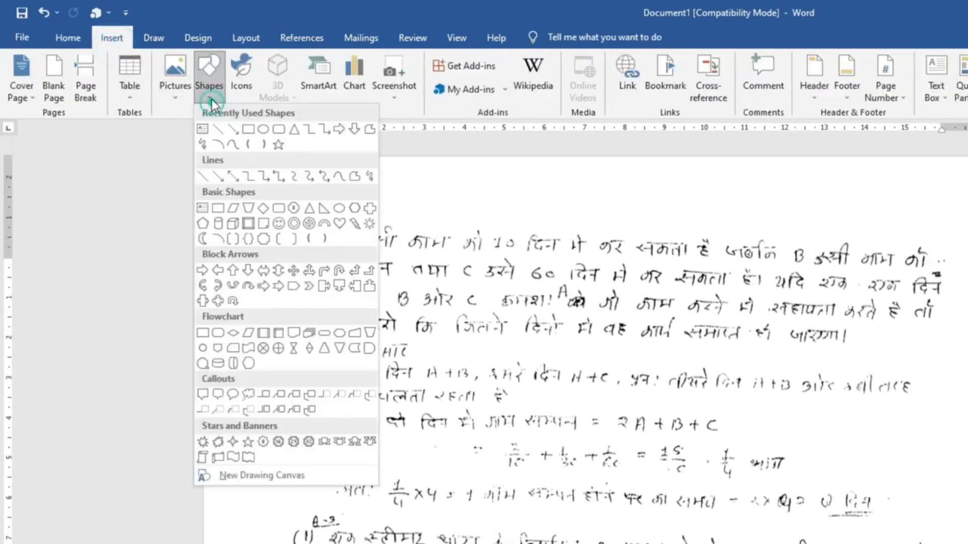
pyautogui.click(261, 130)
pyautogui.moveTo(253, 289)
pyautogui.mouseDown()
pyautogui.moveTo(301, 326)
pyautogui.moveTo(294, 325)
pyautogui.mouseUp()
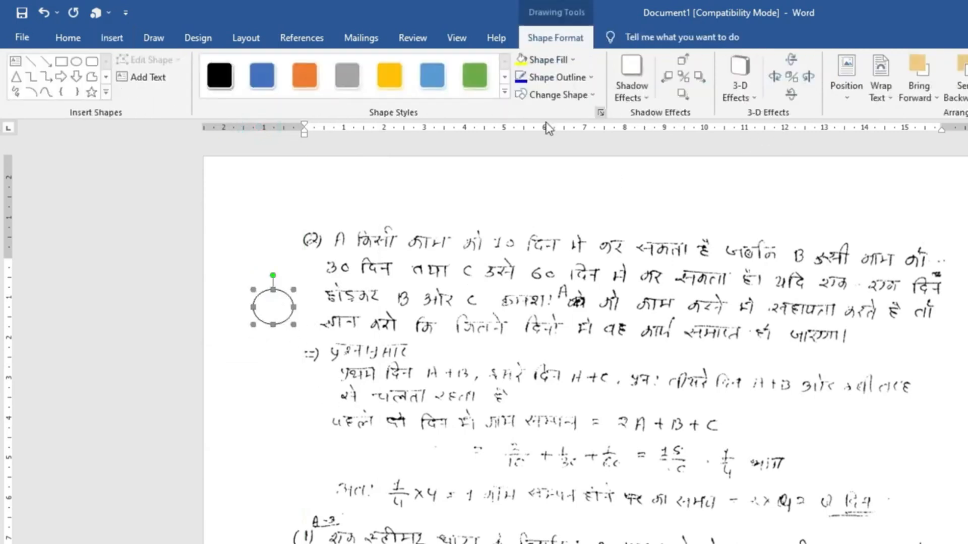
# Give the oval covering the margin speck a white fill and a white outline.
pyautogui.click(572, 60)
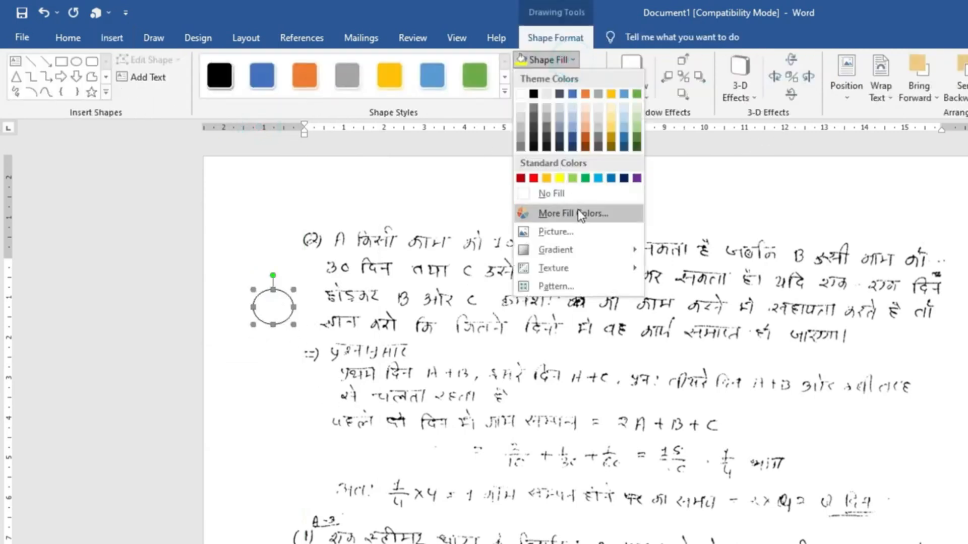
pyautogui.click(521, 95)
pyautogui.click(555, 77)
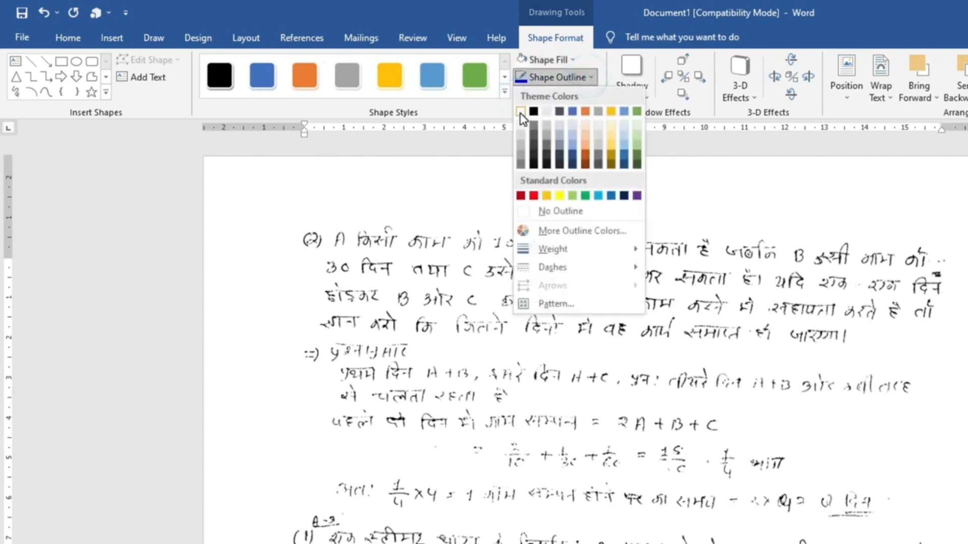
pyautogui.click(519, 112)
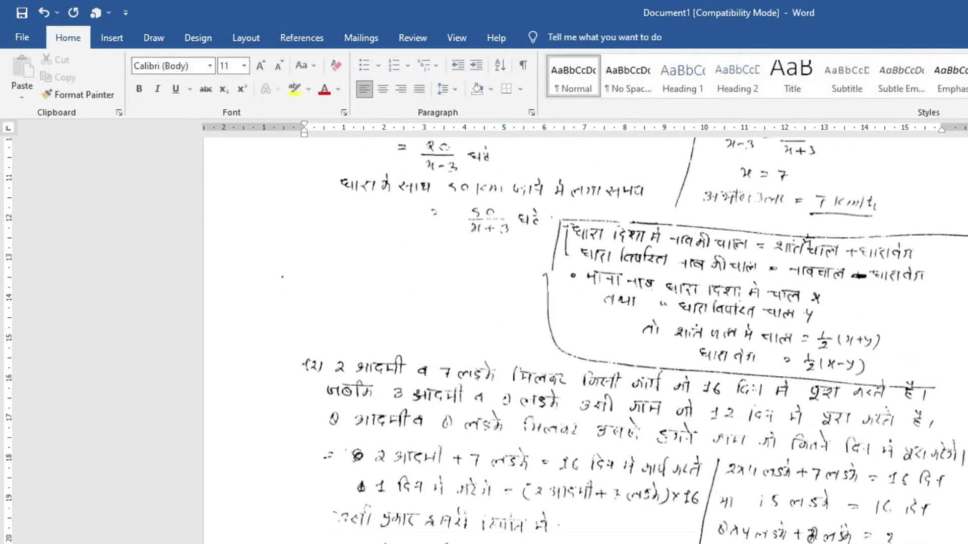
# Check the whole retouched page for remaining specks.
pyautogui.scroll(10, 948, 404)
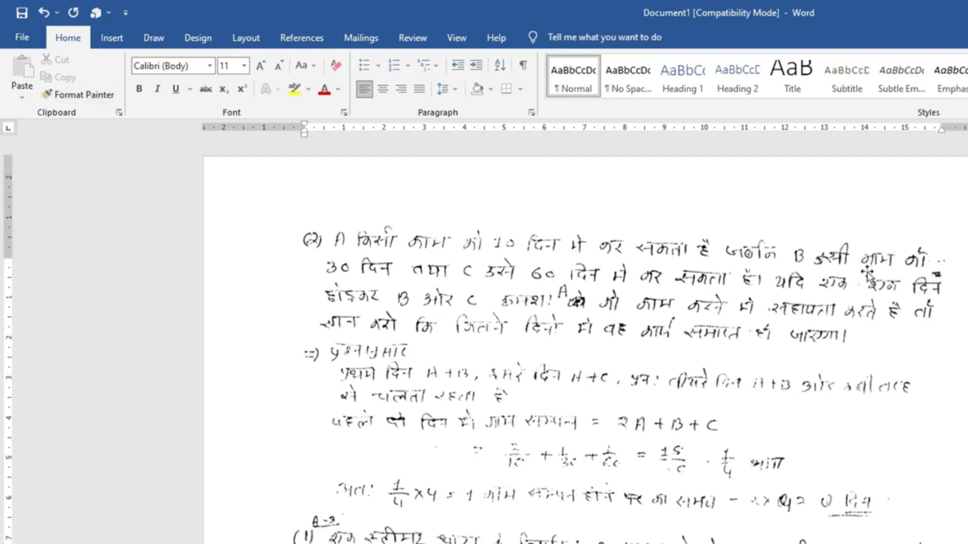
pyautogui.scroll(-10, 963, 474)
pyautogui.scroll(-3, 963, 474)
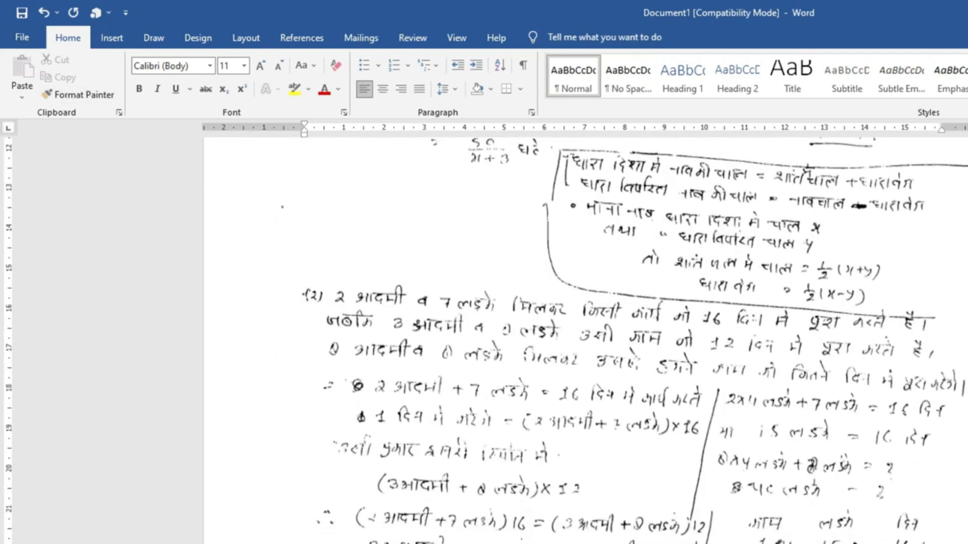
pyautogui.scroll(-8, 704, 432)
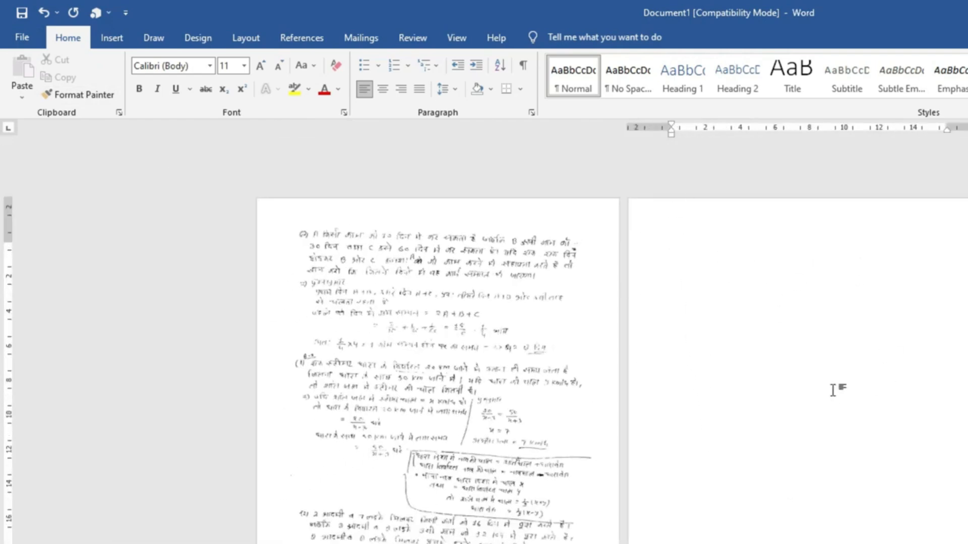
# Start saving a copy of the document on this PC with PDF as the file type.
pyautogui.click(21, 40)
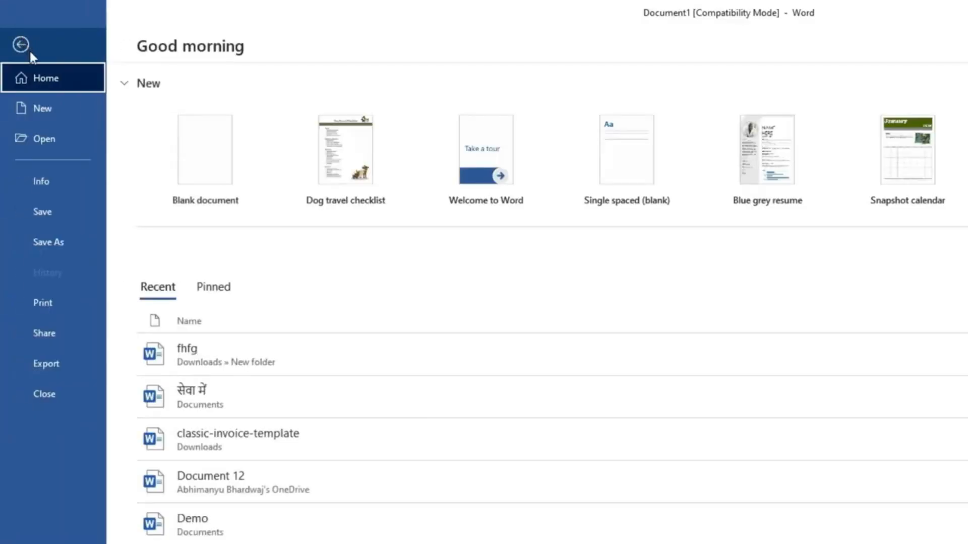
pyautogui.click(68, 241)
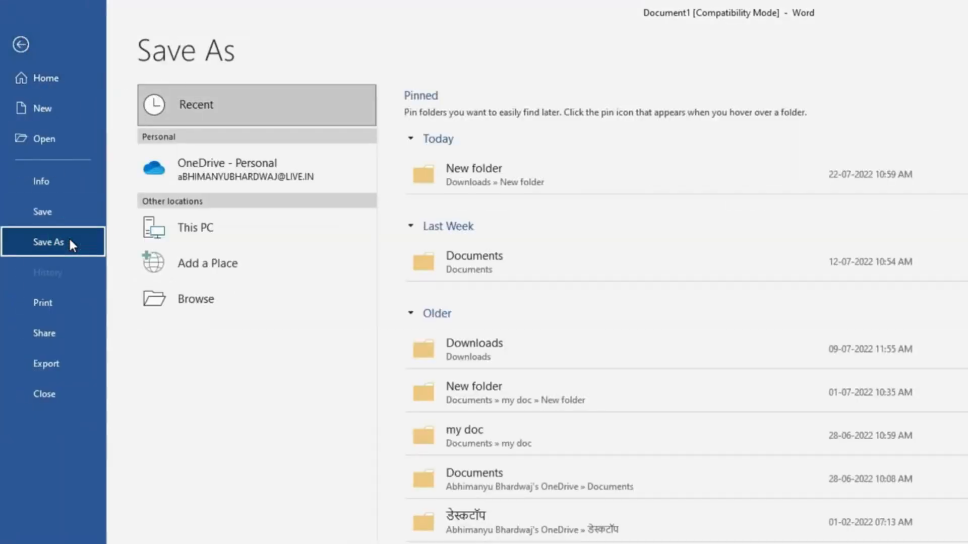
pyautogui.click(280, 233)
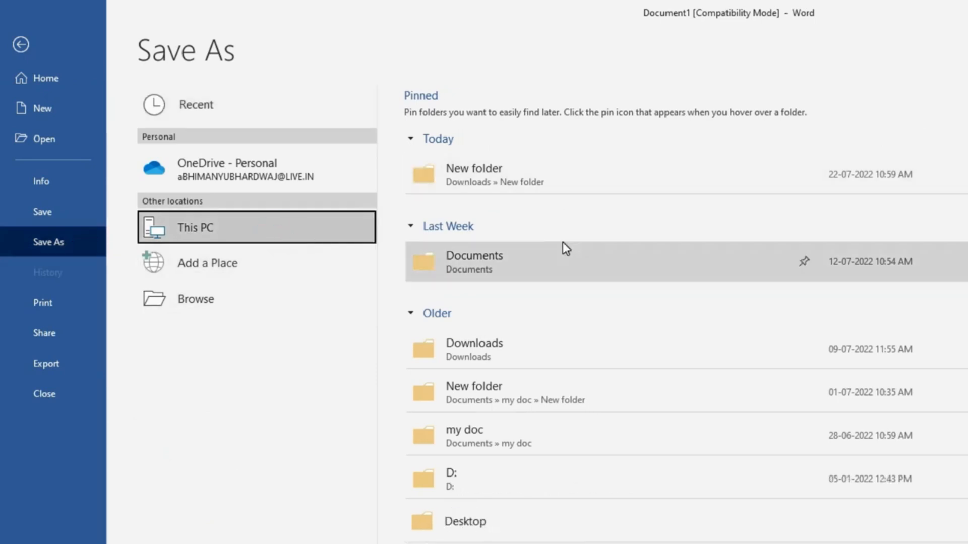
pyautogui.click(564, 257)
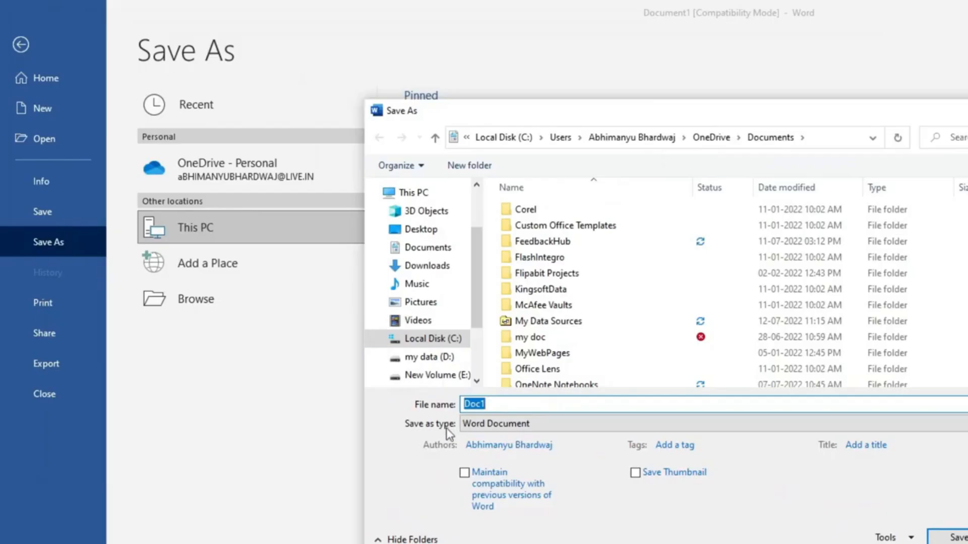
pyautogui.click(574, 429)
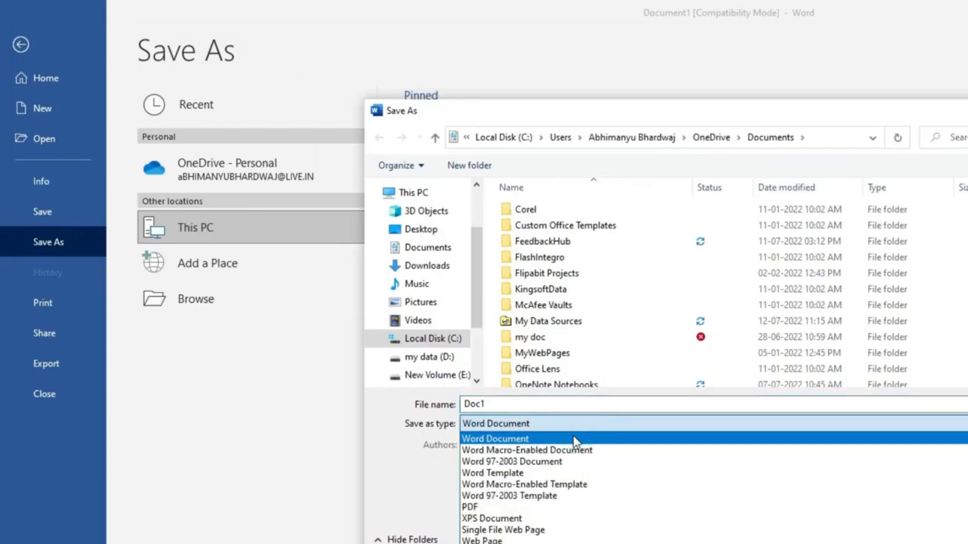
pyautogui.click(570, 508)
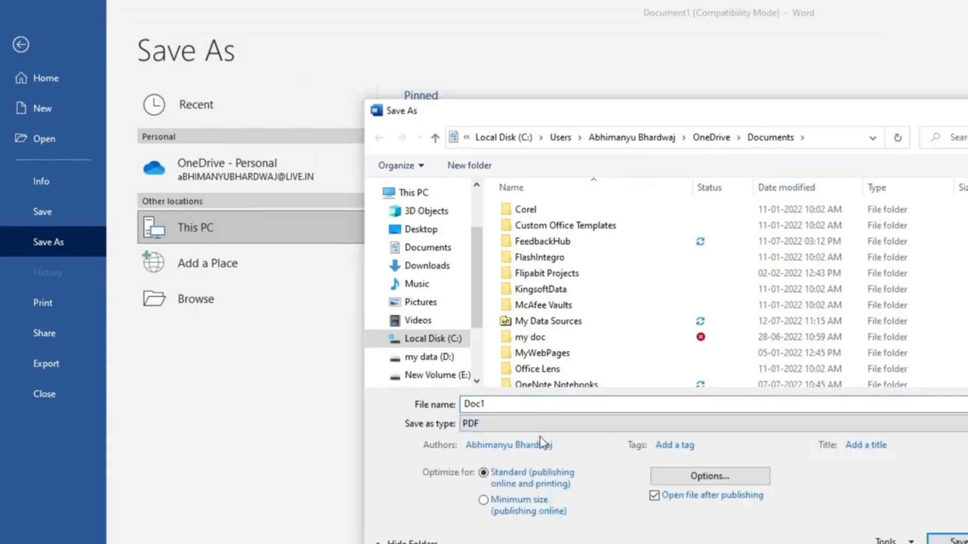
# Choose the Downloads folder, name the file "pdf" and save it.
pyautogui.click(519, 404)
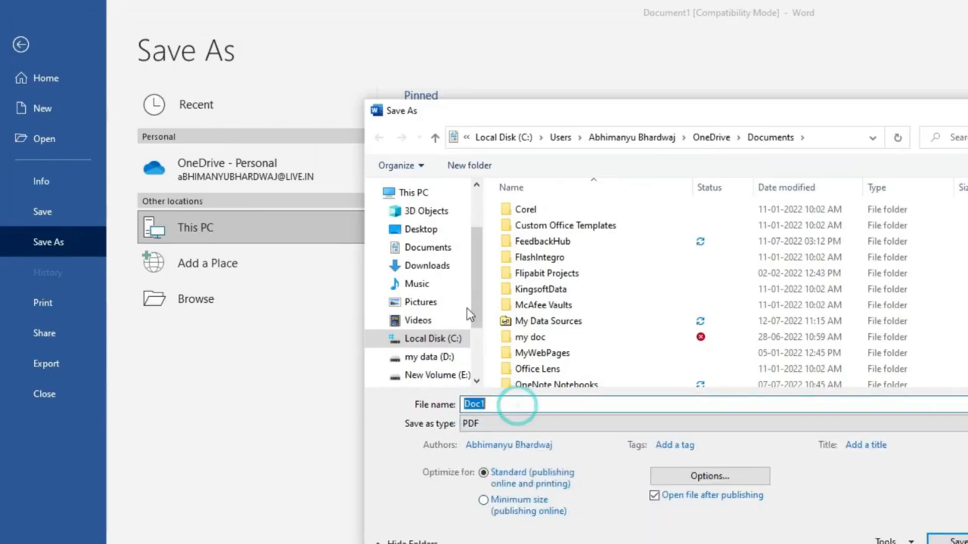
pyautogui.click(441, 268)
pyautogui.click(533, 404)
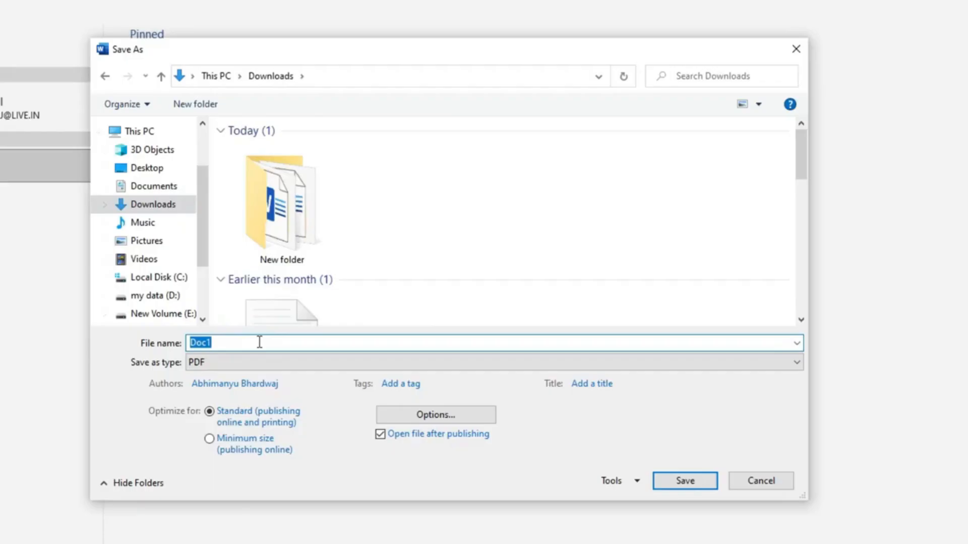
pyautogui.write('pdf')
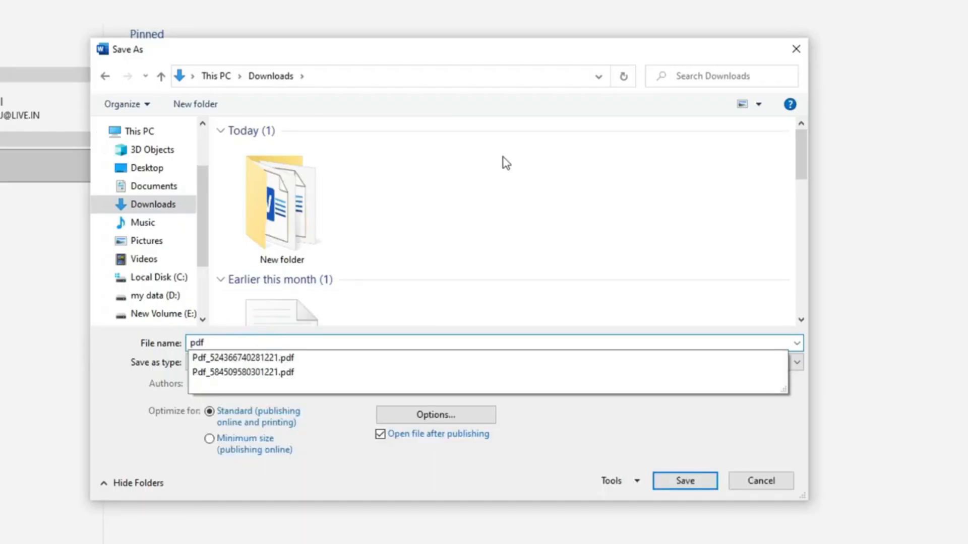
pyautogui.click(523, 180)
pyautogui.click(685, 481)
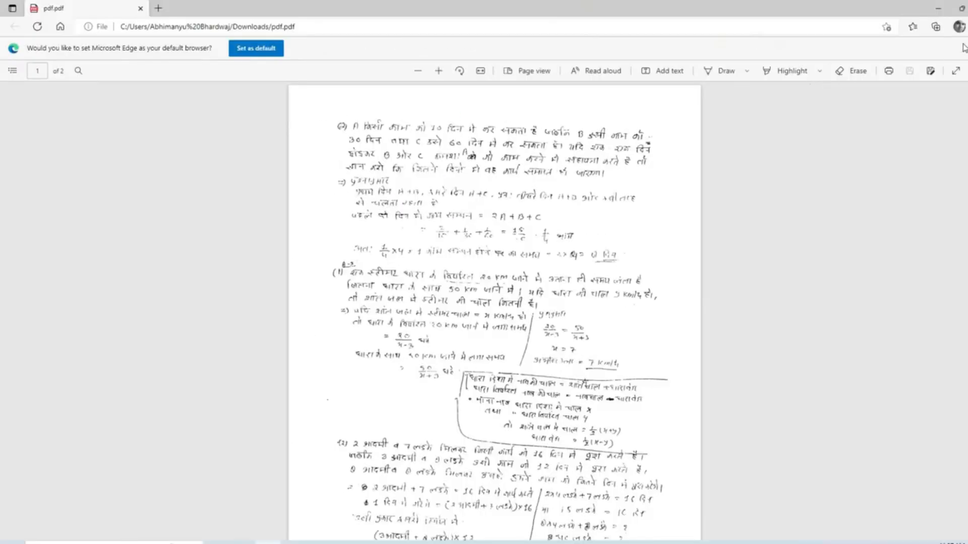
# Look through the exported PDF to check the cleaned handwritten page and the page after it.
pyautogui.scroll(-6, 539, 224)
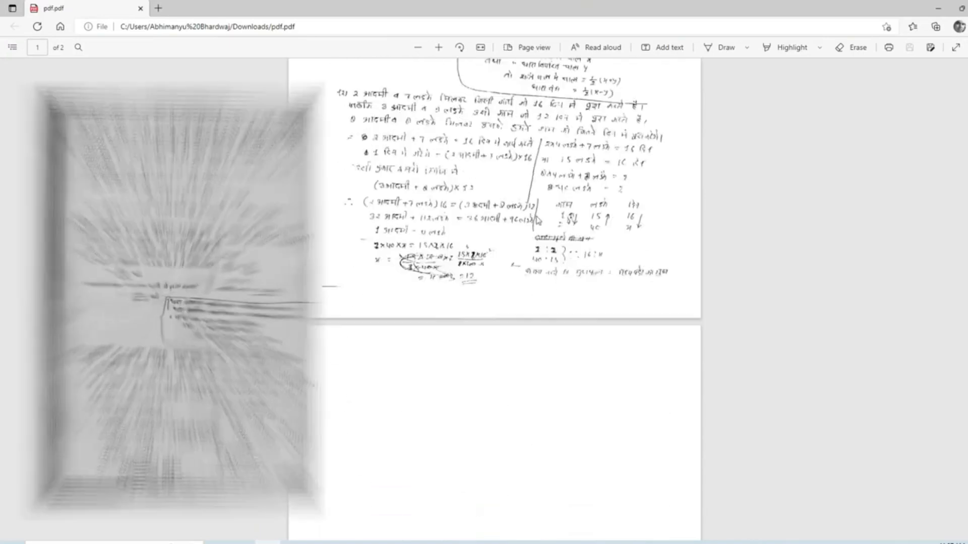
pyautogui.scroll(6, 538, 223)
pyautogui.scroll(-1, 537, 222)
pyautogui.scroll(-8, 538, 222)
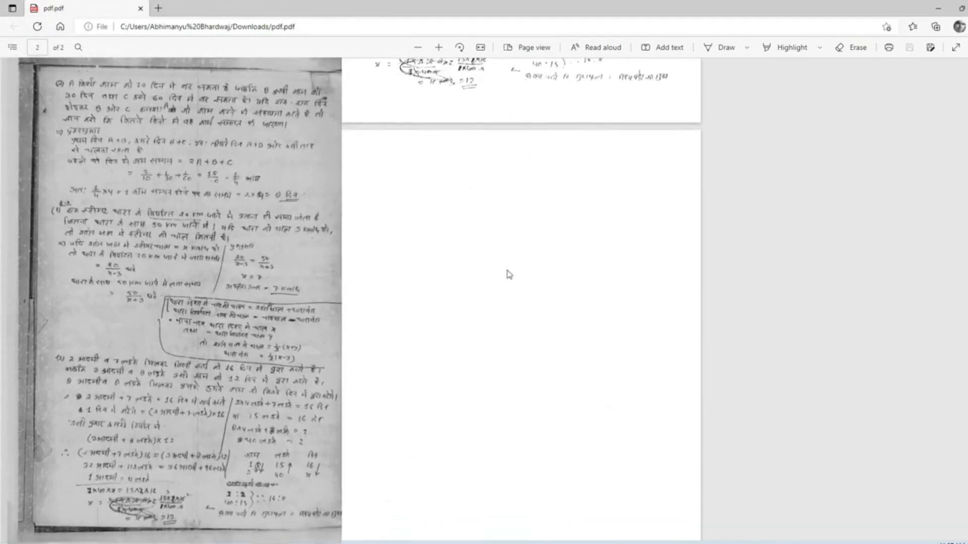
pyautogui.scroll(5, 561, 297)
pyautogui.scroll(5, 561, 297)
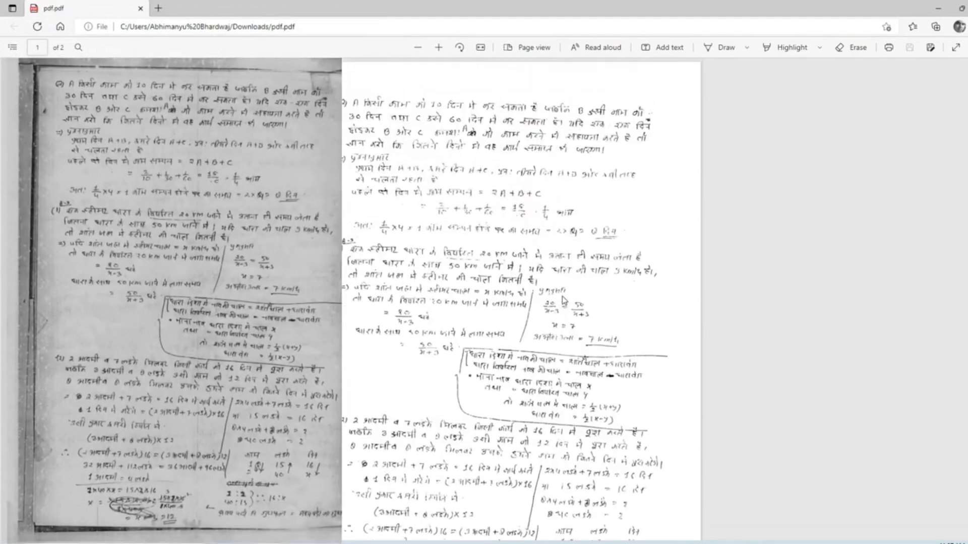